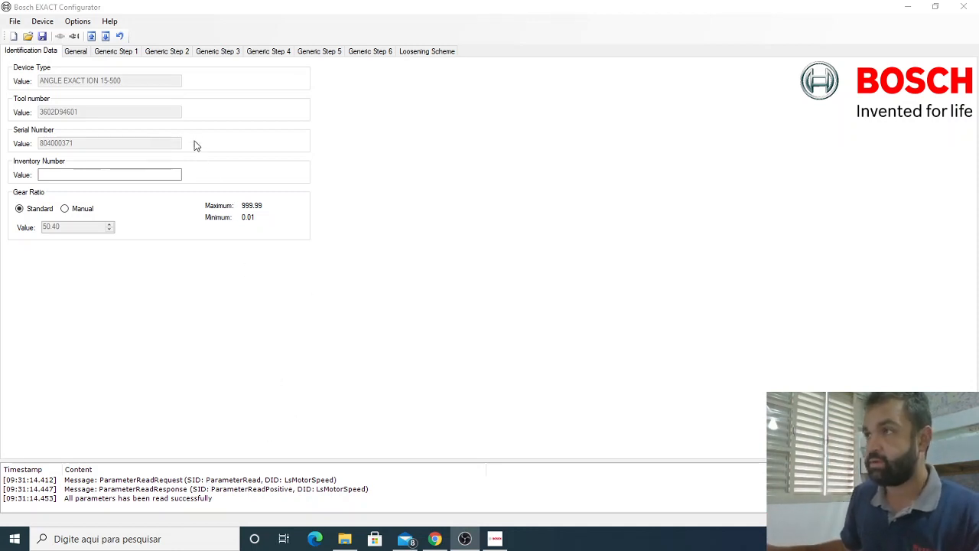
click(85, 23)
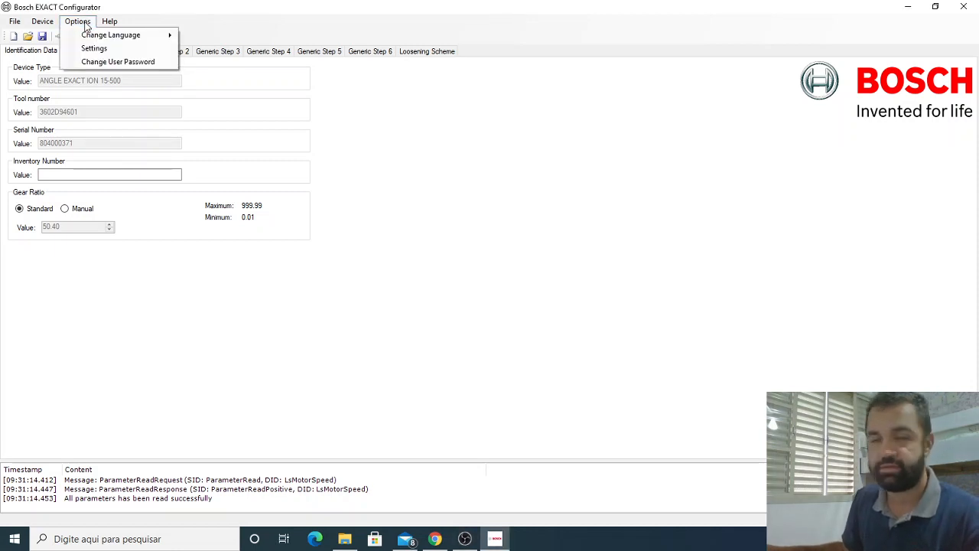
mouse_move(145, 37)
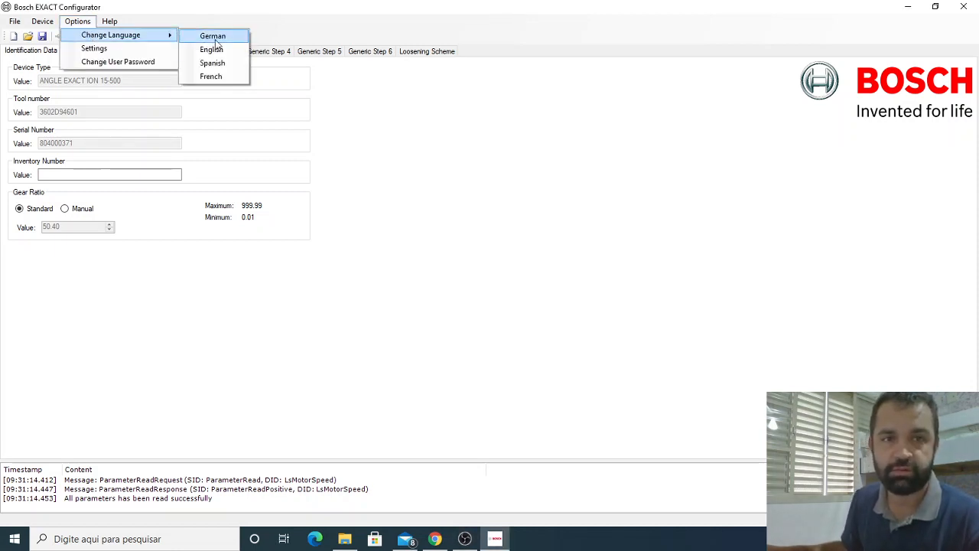
click(76, 22)
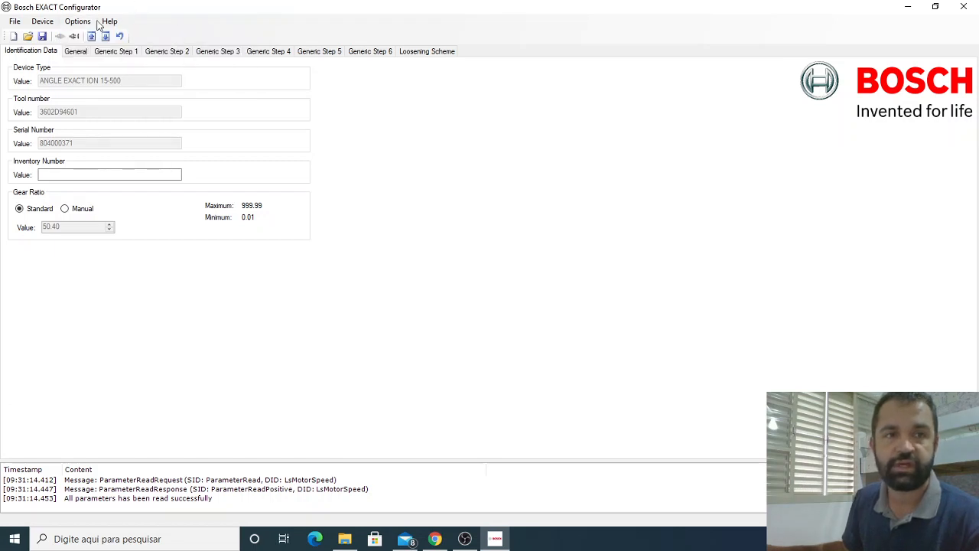
click(76, 23)
mouse_move(93, 36)
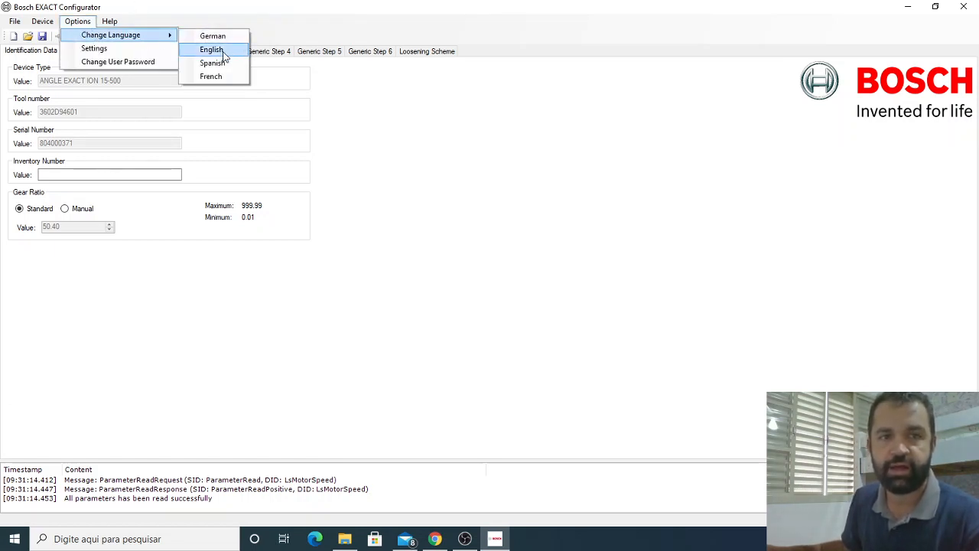
click(308, 7)
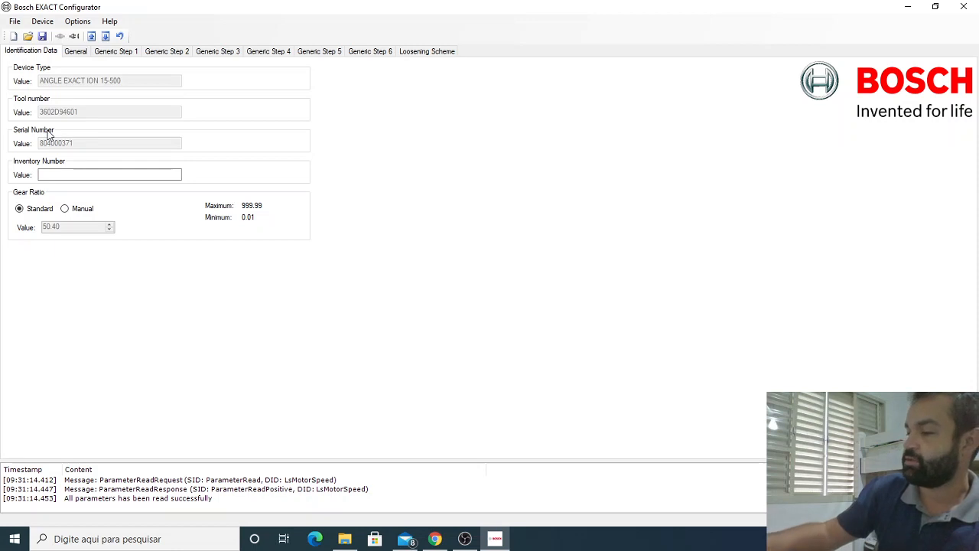
Try the Manual gear ratio mode and return it to Standard.
click(95, 175)
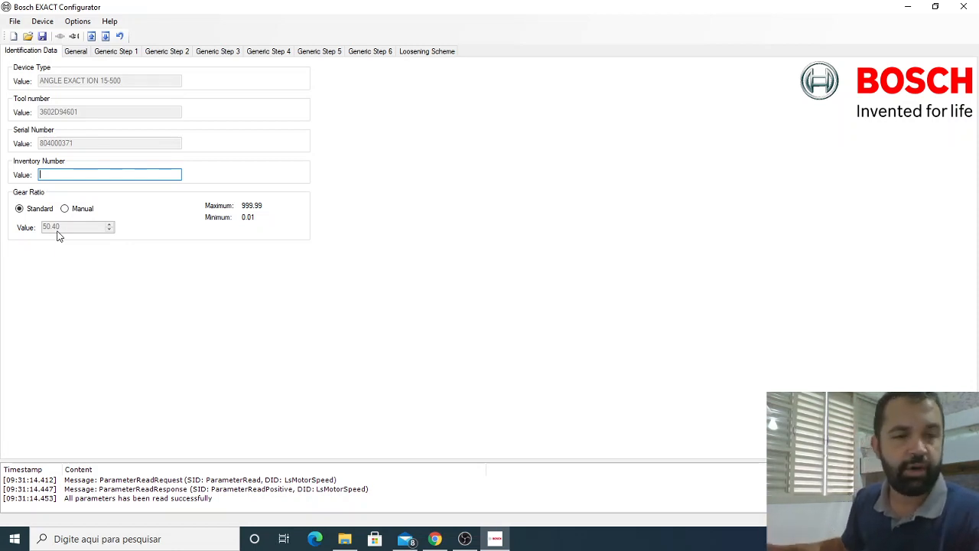
click(64, 209)
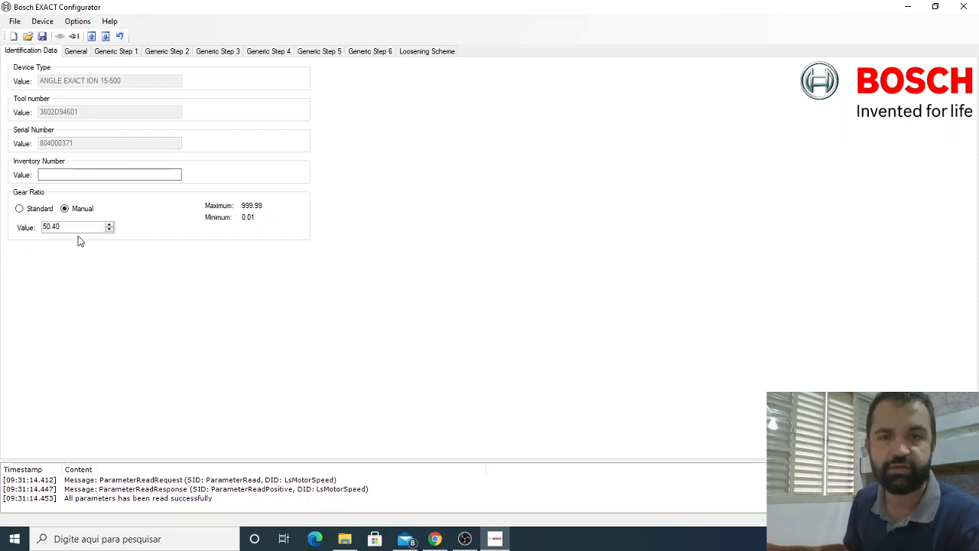
click(44, 214)
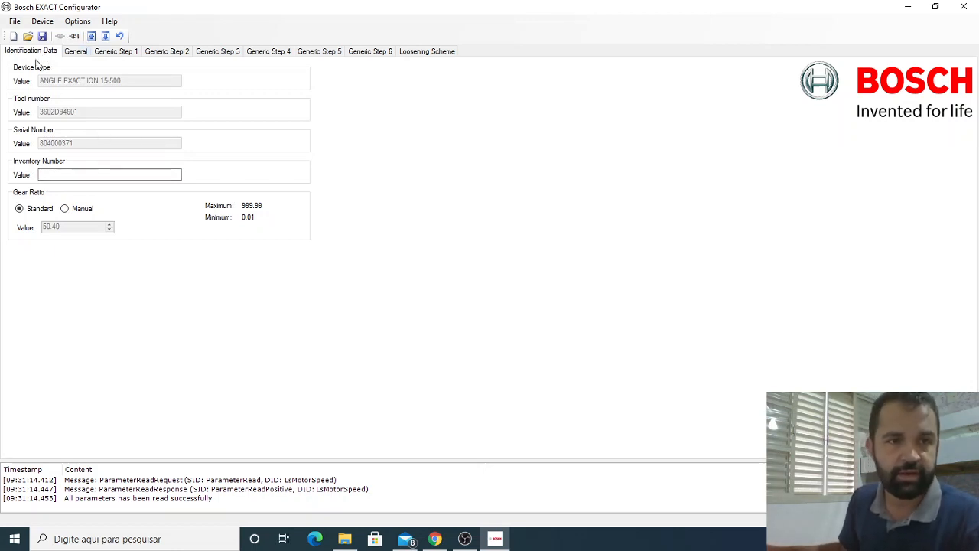
Set the Trigger Repeat Protection in the general parameters to 0.7 seconds.
click(76, 53)
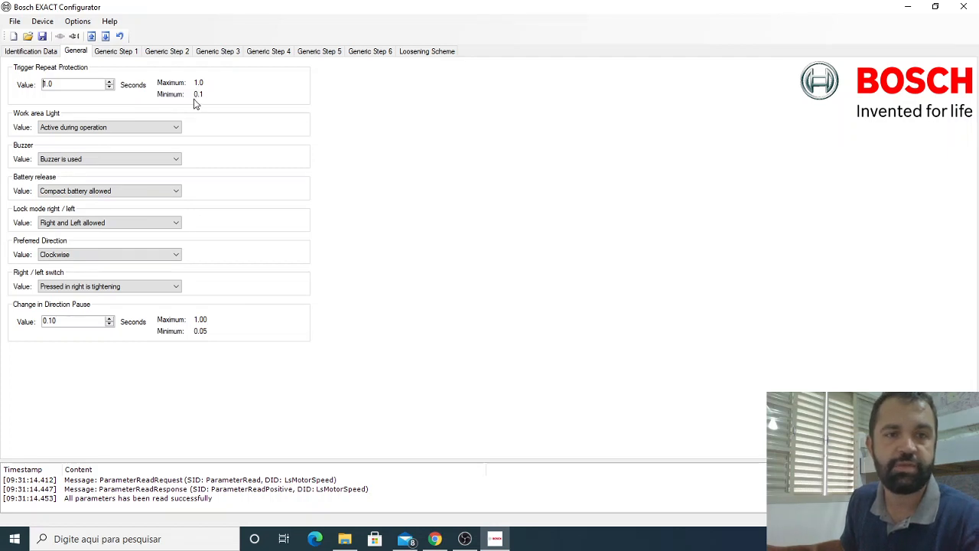
key(BackSpace)
key(BackSpace)
key(BackSpace)
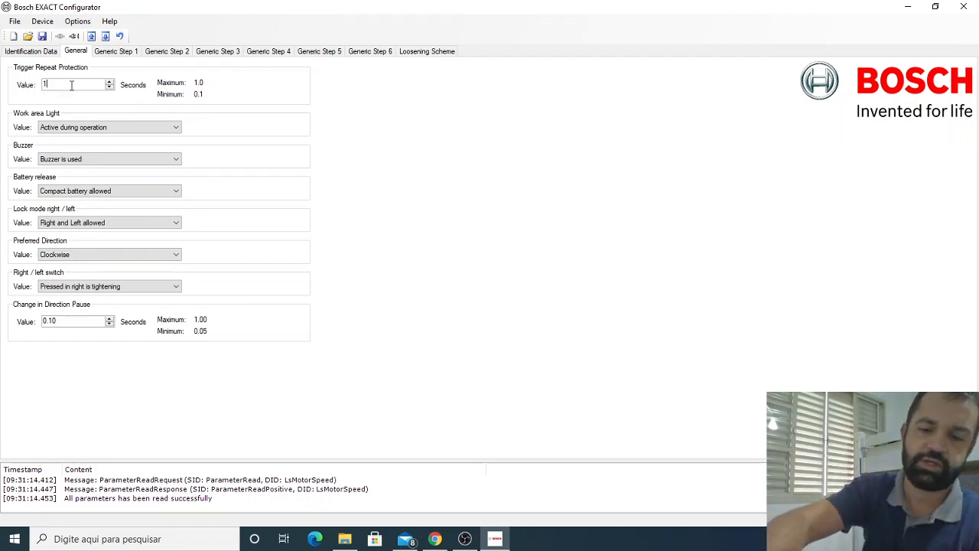
text(0.7)
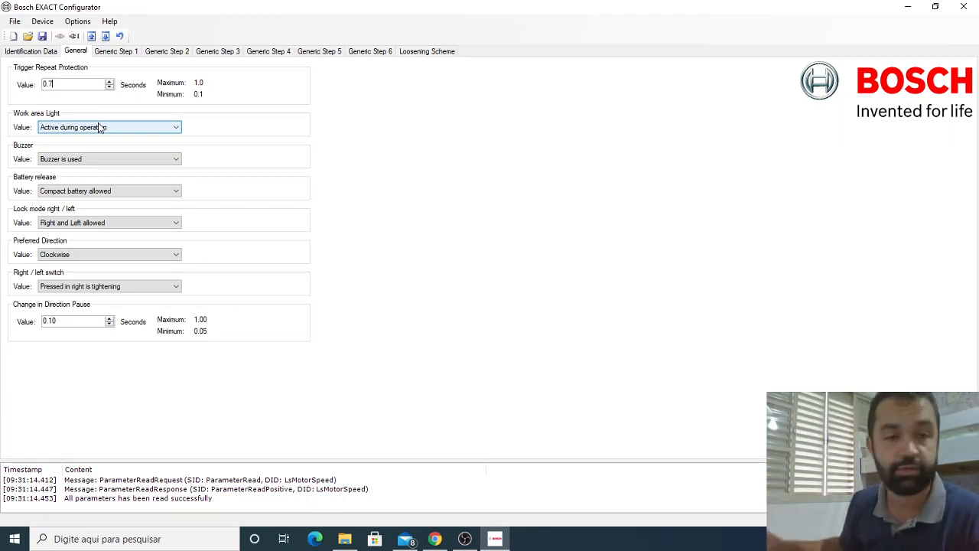
Review the work area light and buzzer options, keeping Active during operation and Buzzer is used.
click(118, 127)
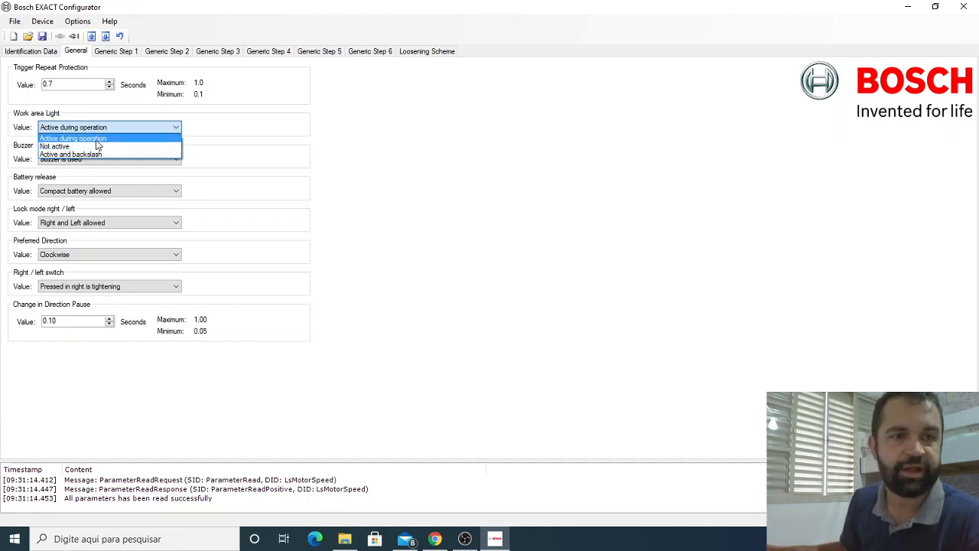
click(96, 140)
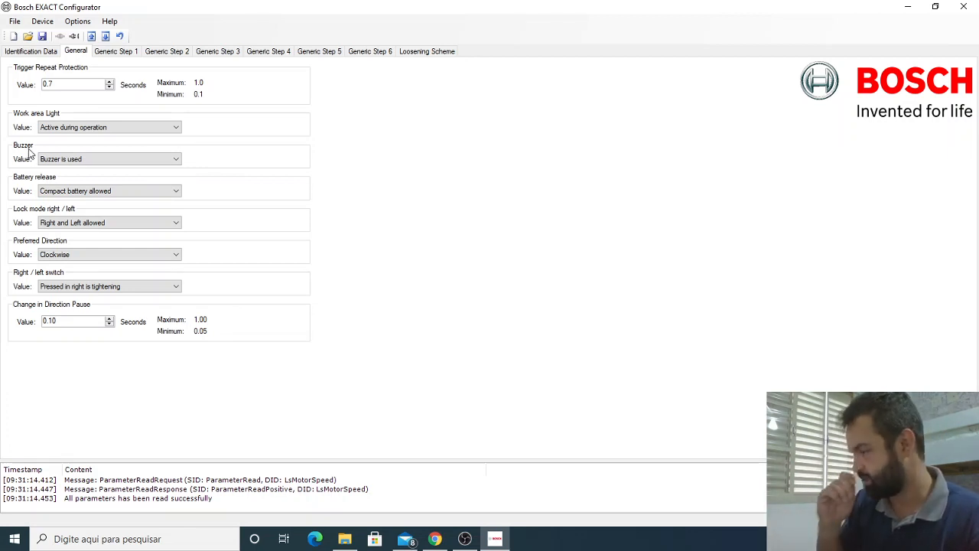
click(105, 159)
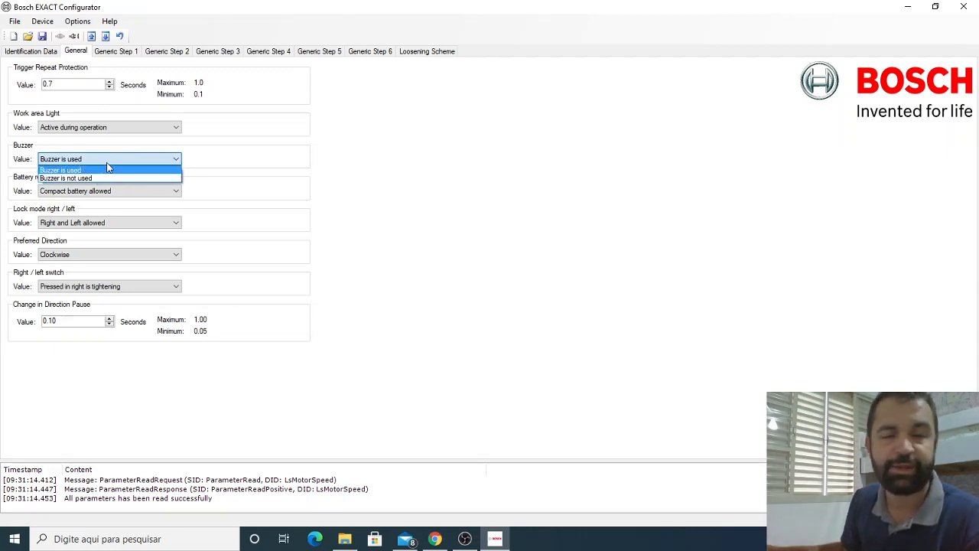
click(111, 159)
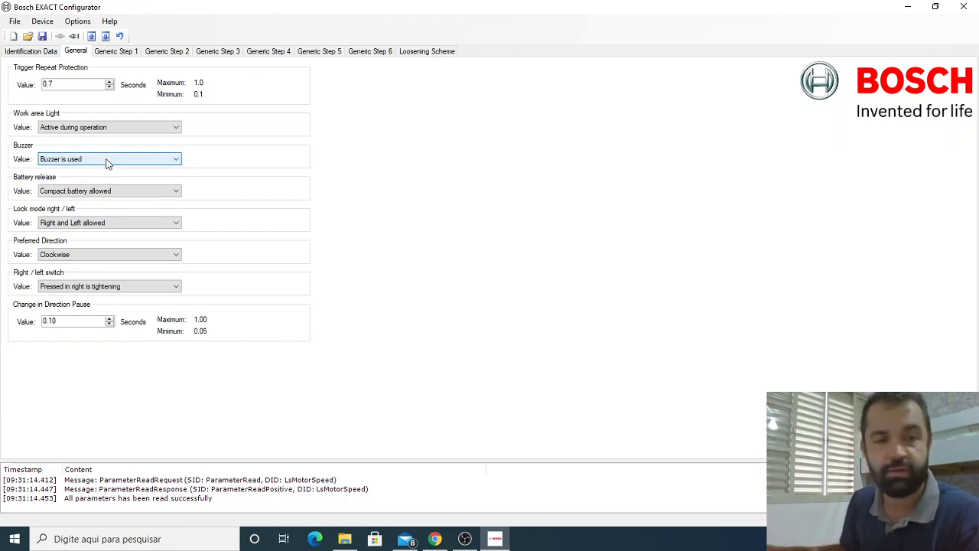
Try Compact battery not allowed as the battery release and restore Compact battery allowed.
click(111, 191)
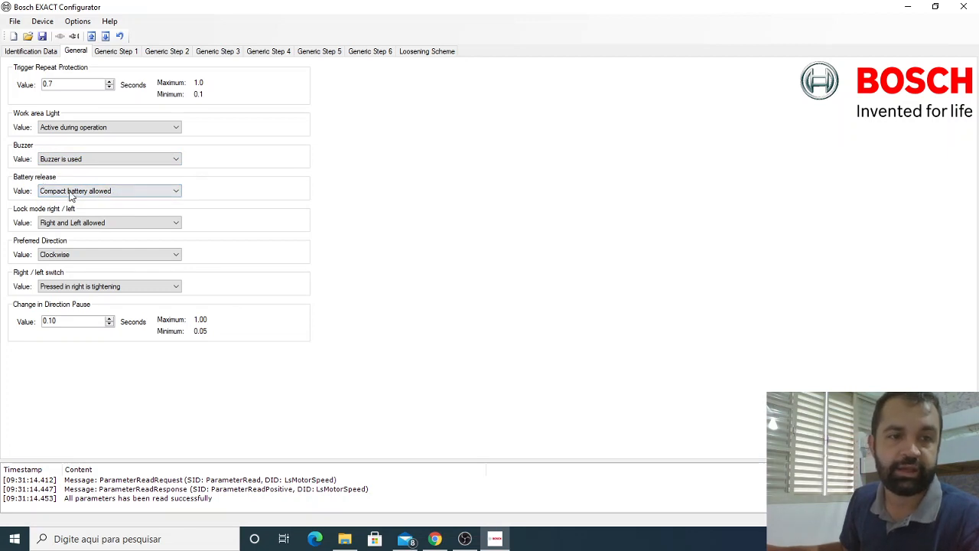
click(123, 192)
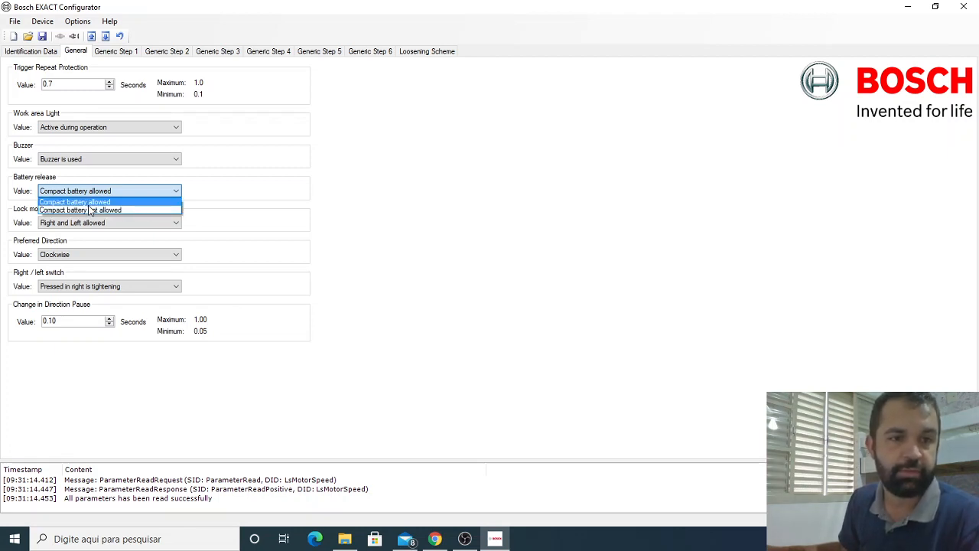
click(95, 202)
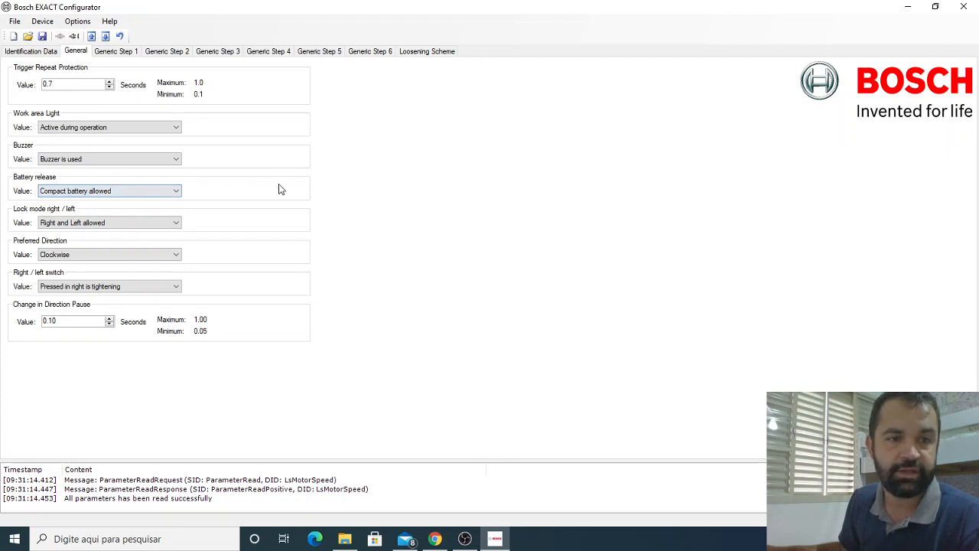
click(125, 193)
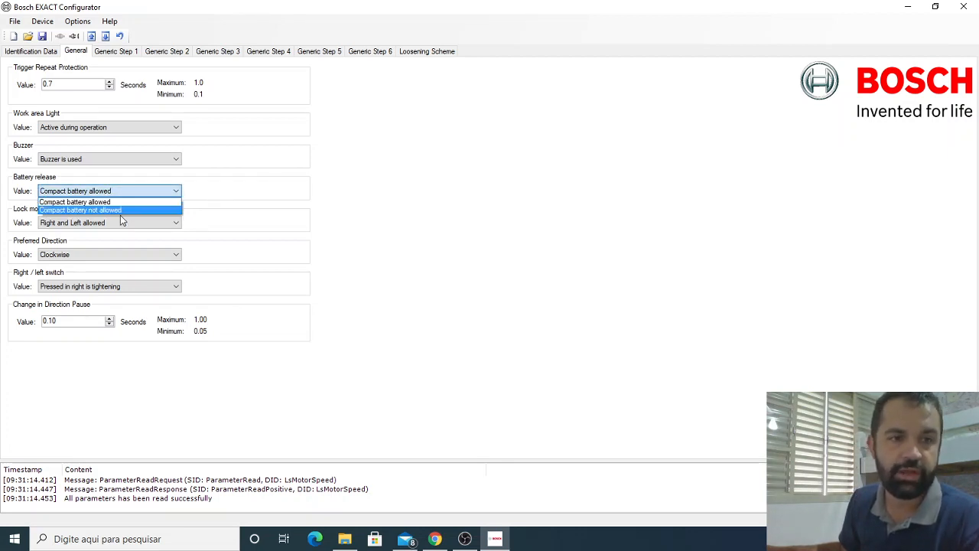
click(120, 210)
click(141, 192)
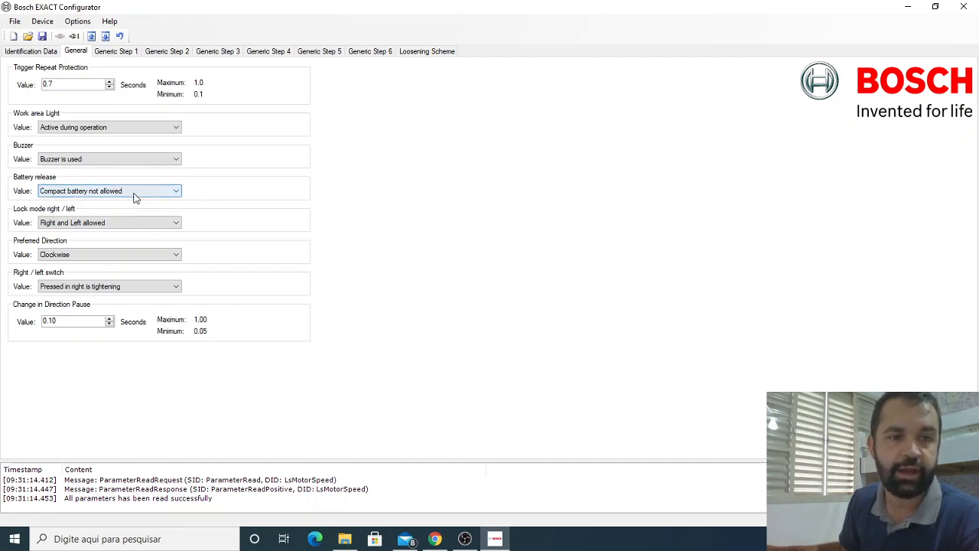
click(135, 195)
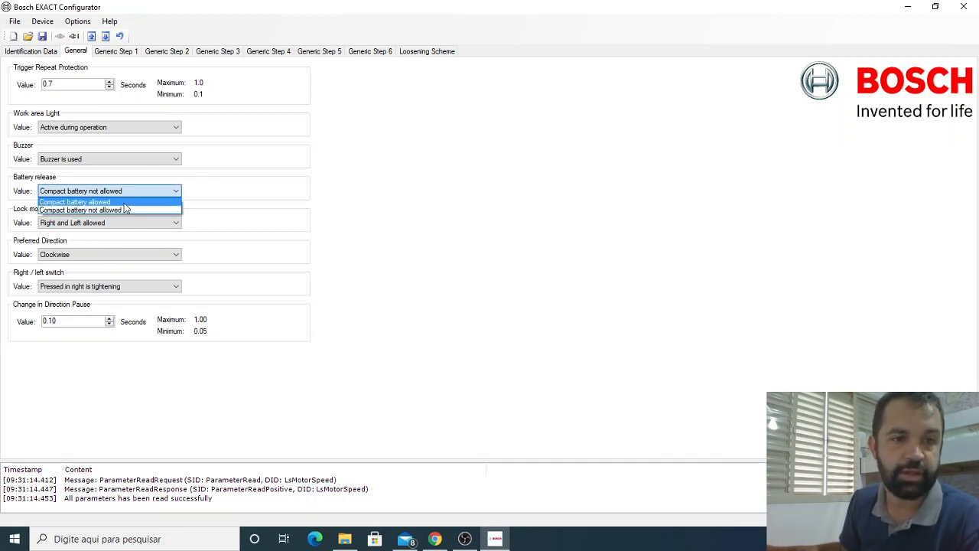
click(127, 201)
click(132, 193)
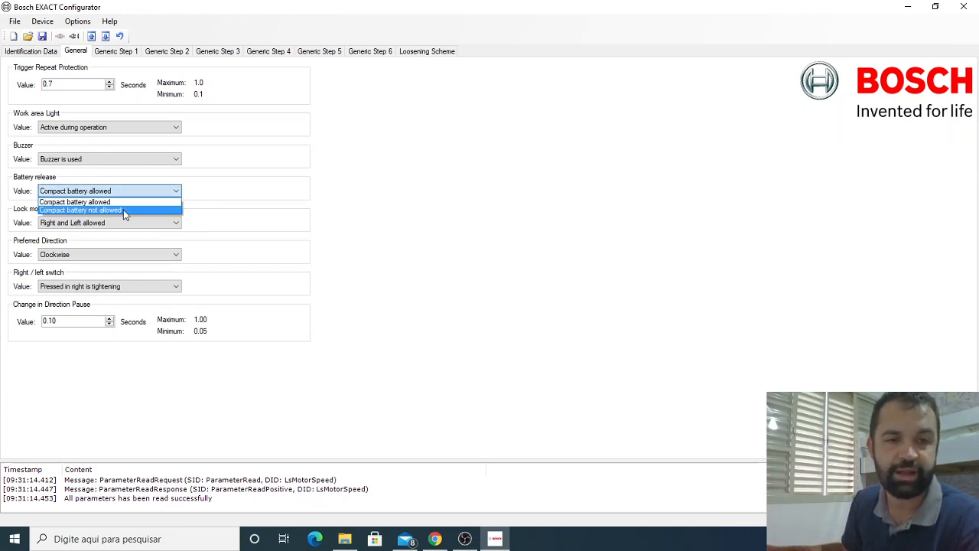
click(125, 201)
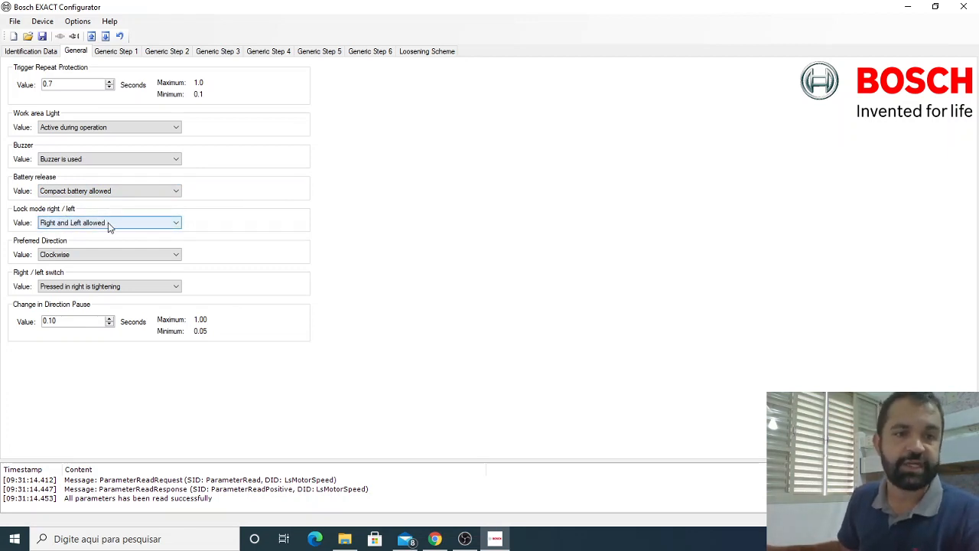
Review the lock mode and preferred direction options, keeping Right and Left allowed and Clockwise.
click(110, 226)
click(115, 226)
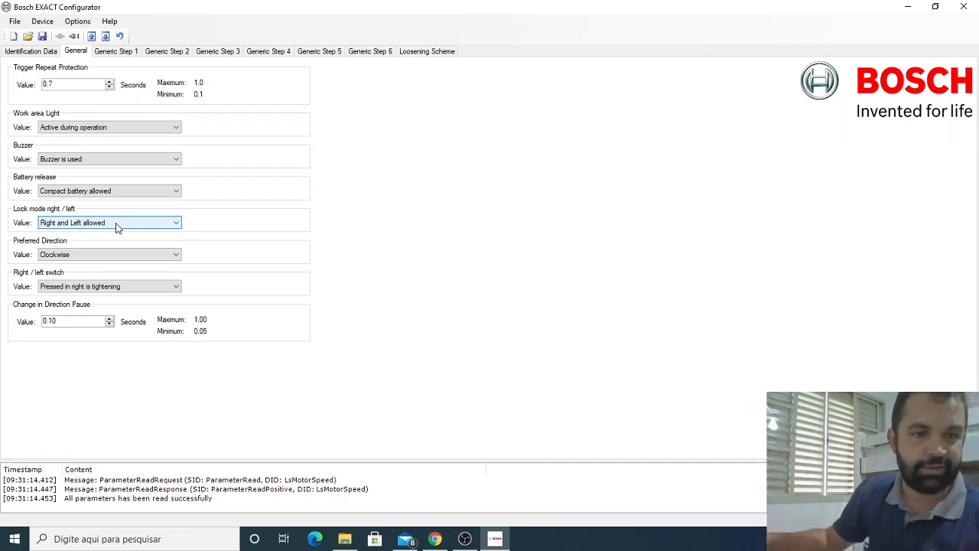
click(117, 223)
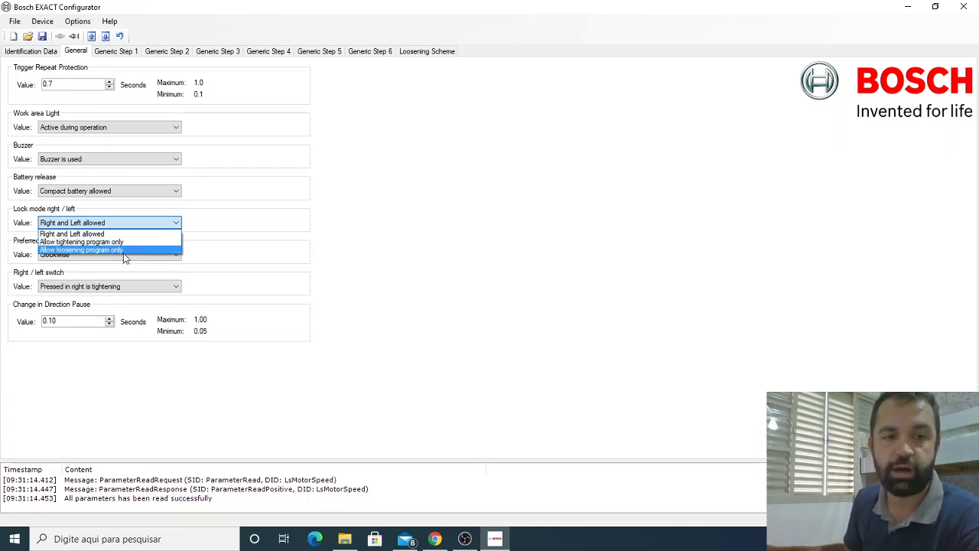
click(121, 232)
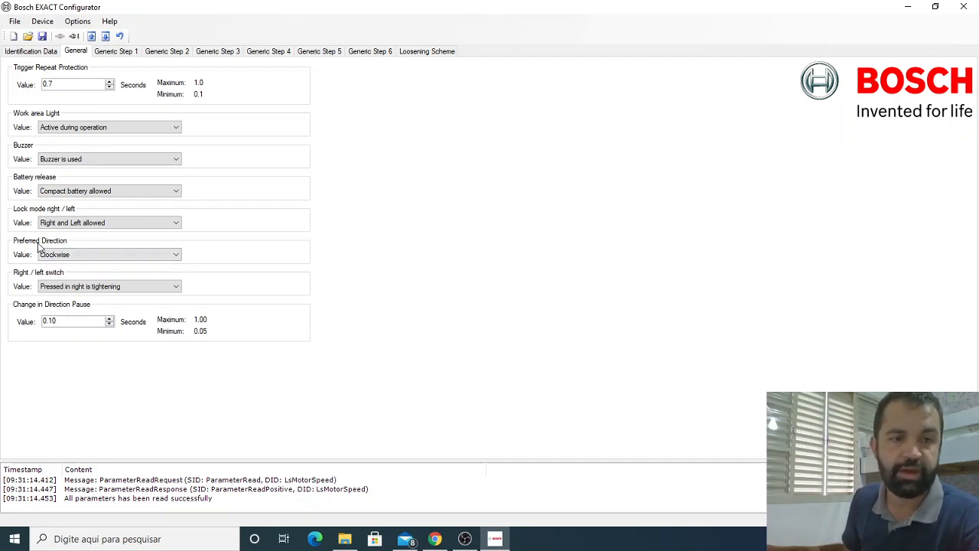
click(98, 255)
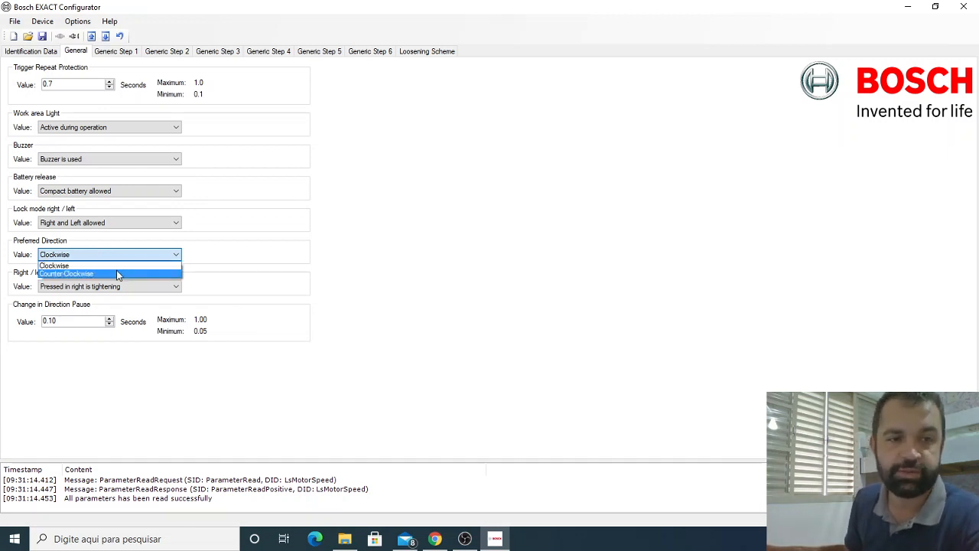
click(259, 252)
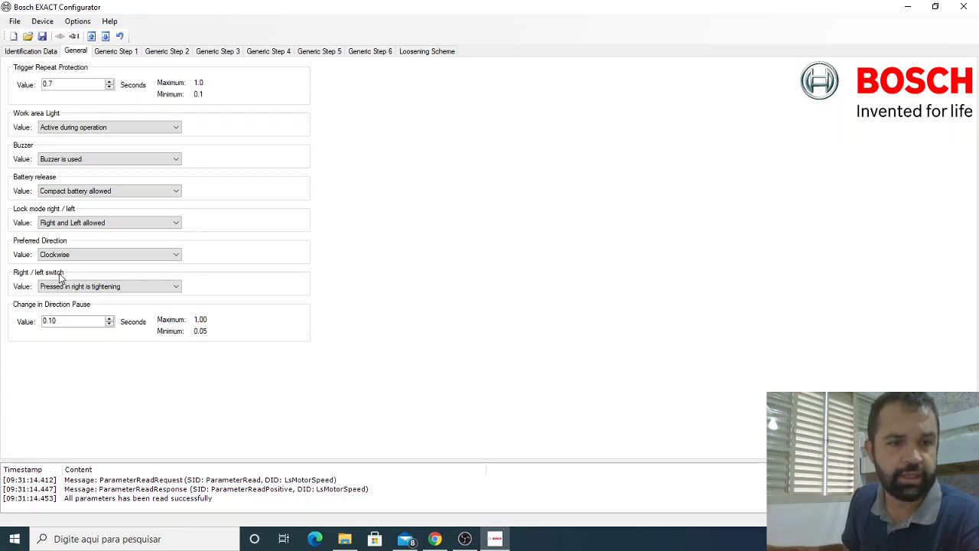
Try Pressed in right is loosening for the right/left switch and restore Pressed in right is tightening.
click(118, 293)
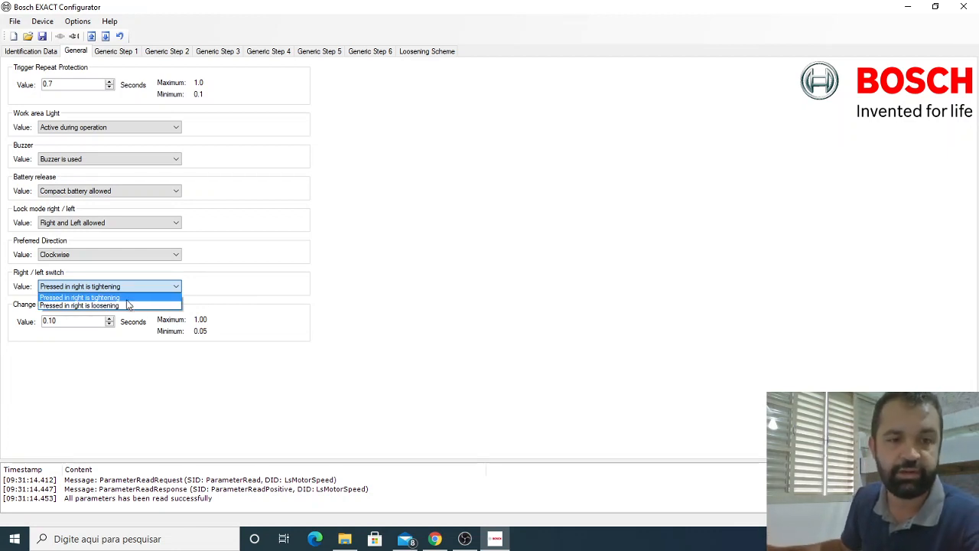
click(127, 298)
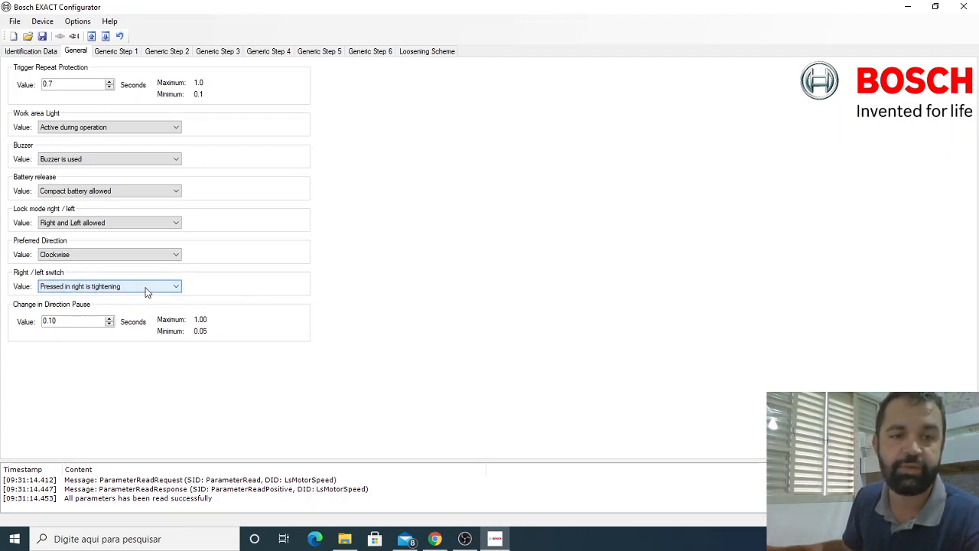
click(147, 287)
click(141, 306)
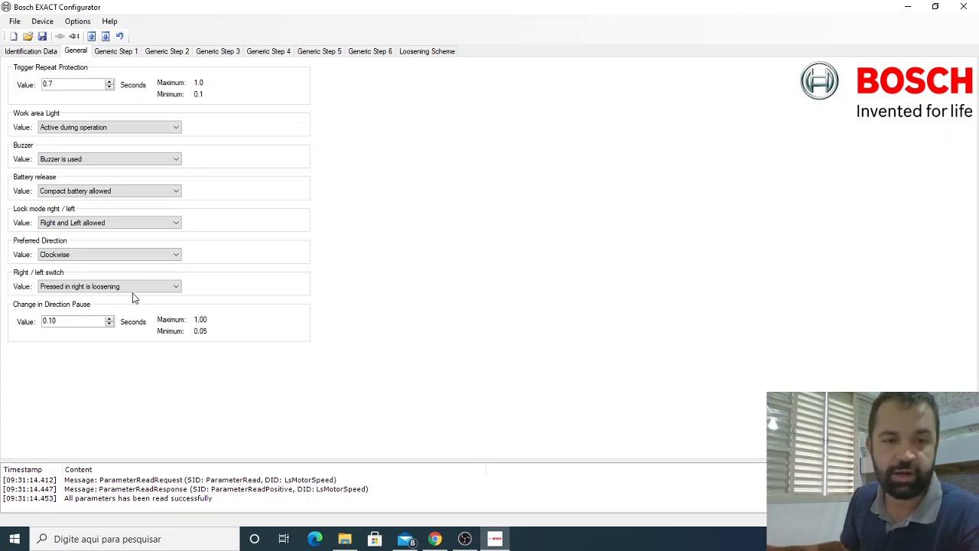
click(172, 287)
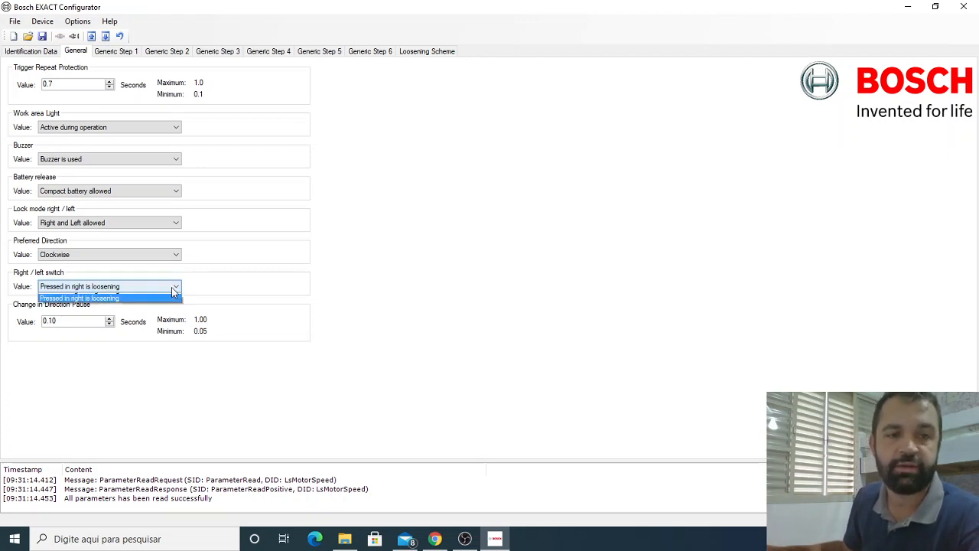
click(164, 304)
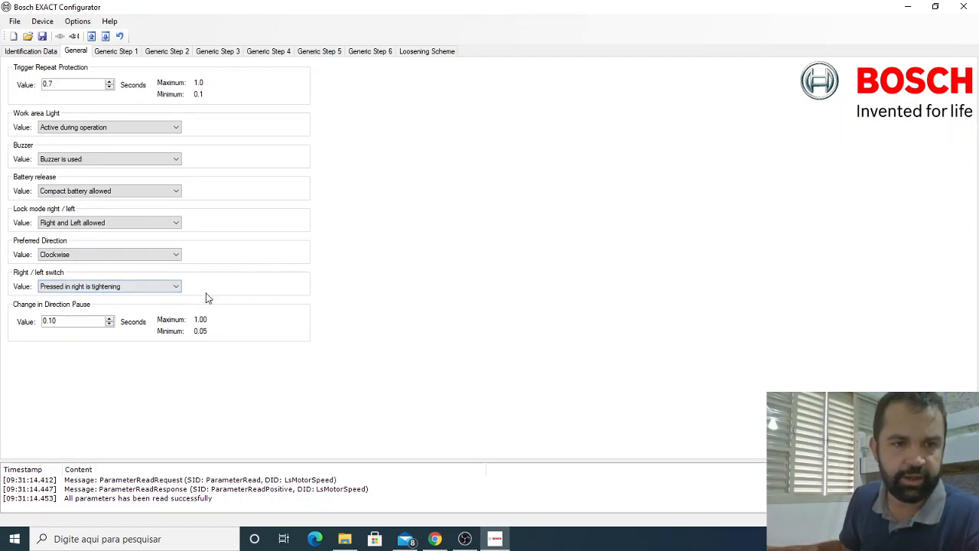
Set the Change in Direction Pause to 0.05 seconds.
click(109, 317)
click(111, 317)
click(110, 325)
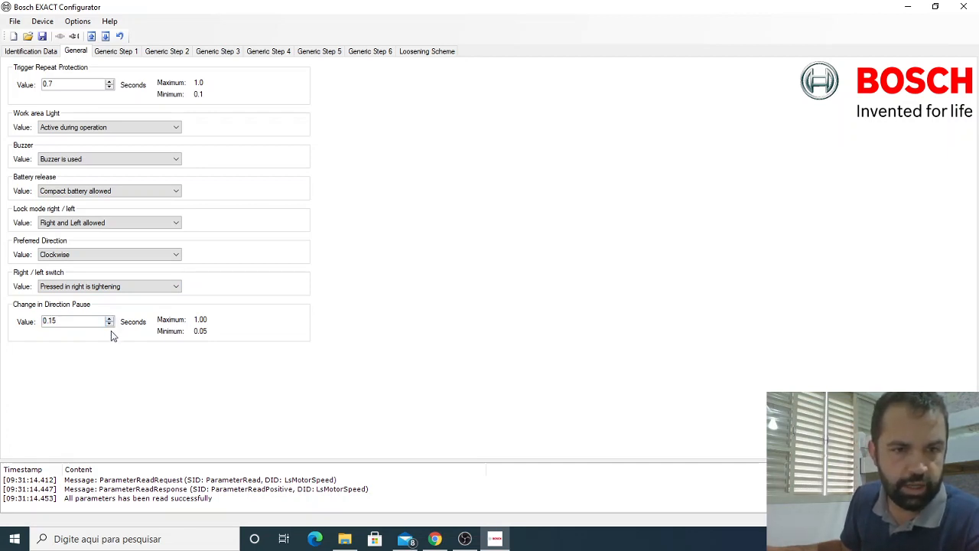
click(111, 324)
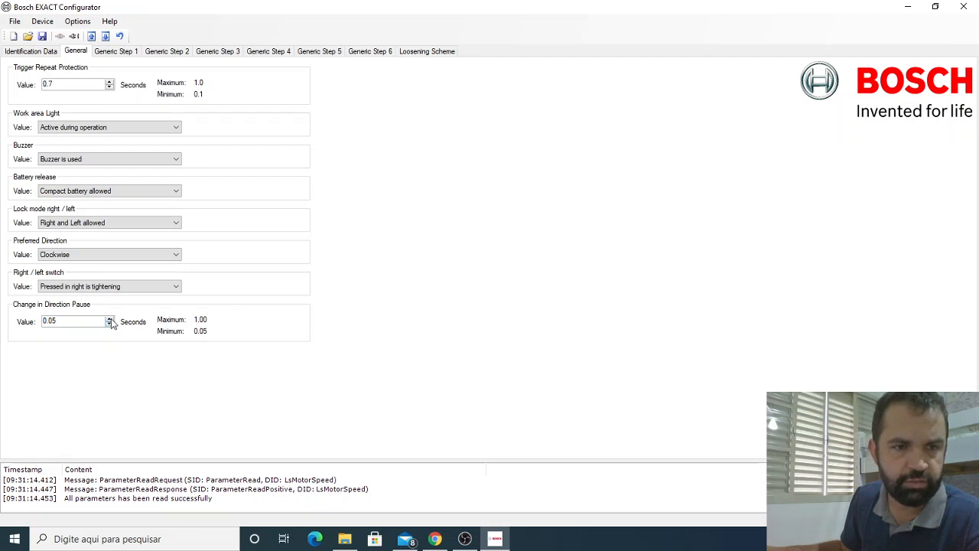
Set the Change in Direction Pause to 0.10 seconds.
click(110, 317)
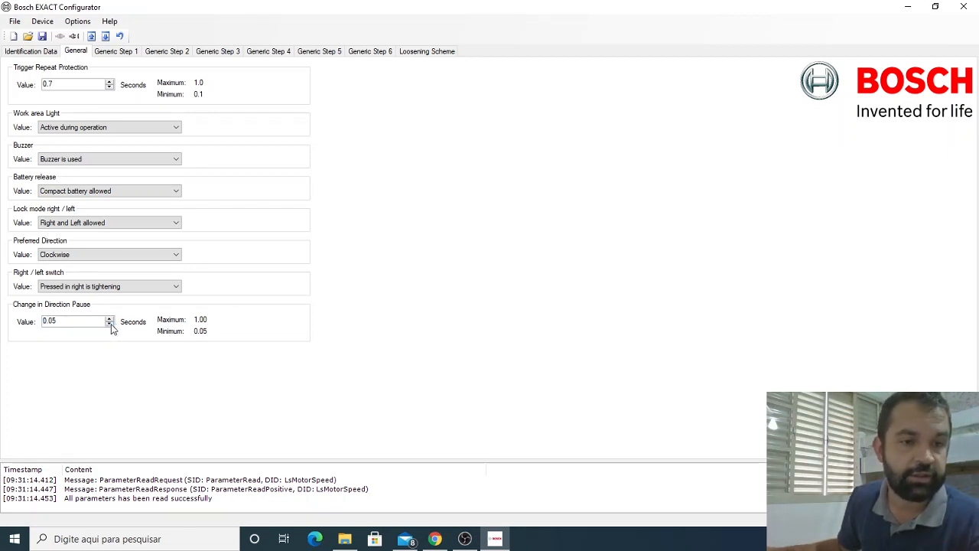
click(110, 318)
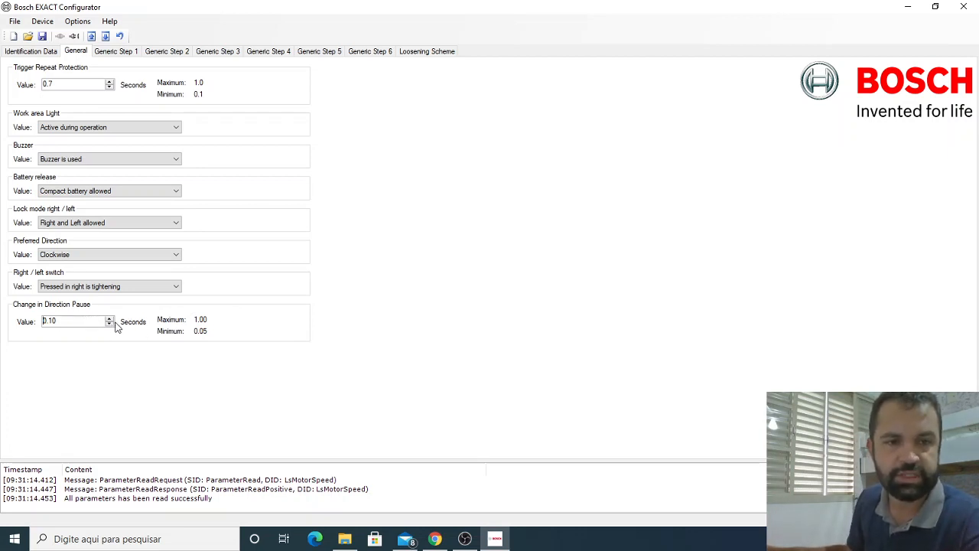
click(94, 321)
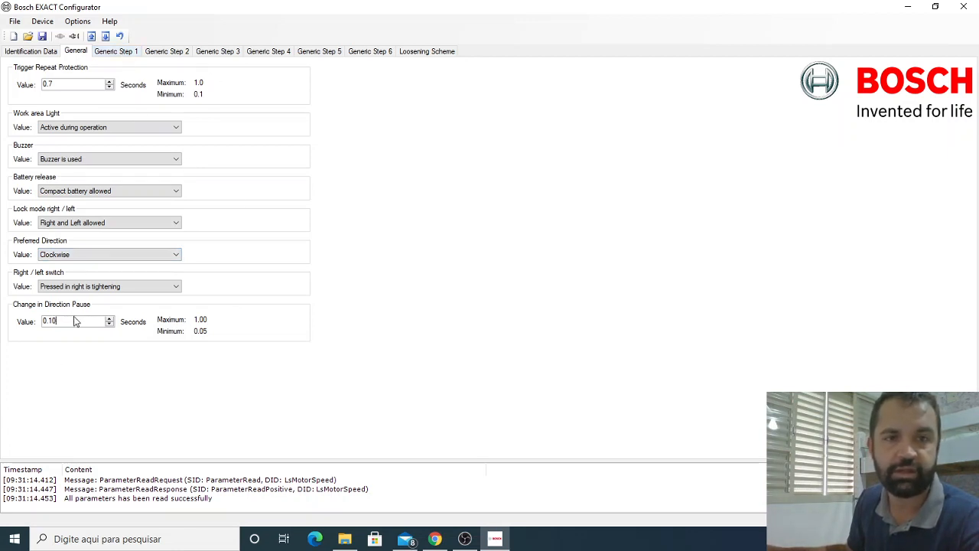
Review the parameters of Generic Steps 1 to 6 and the motor speed of the Loosening Scheme.
click(123, 49)
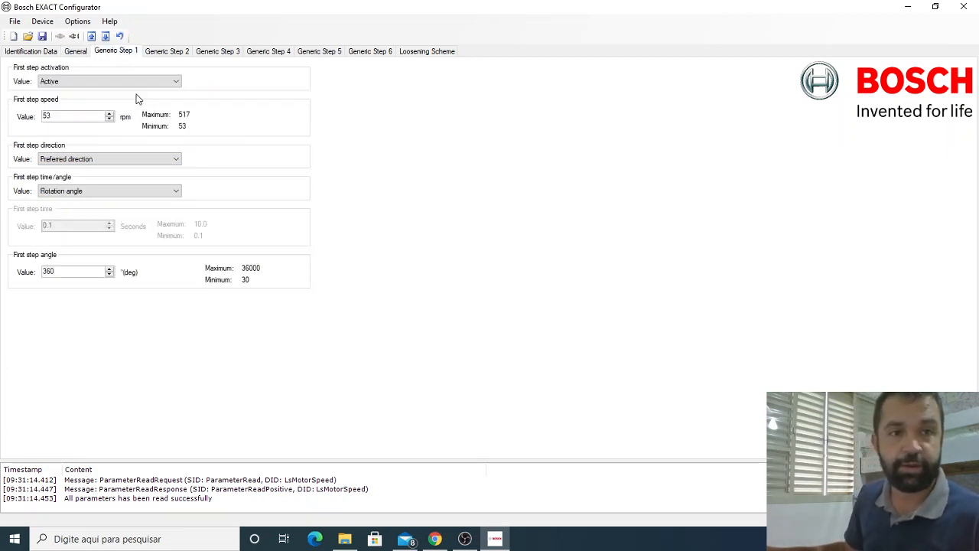
click(169, 51)
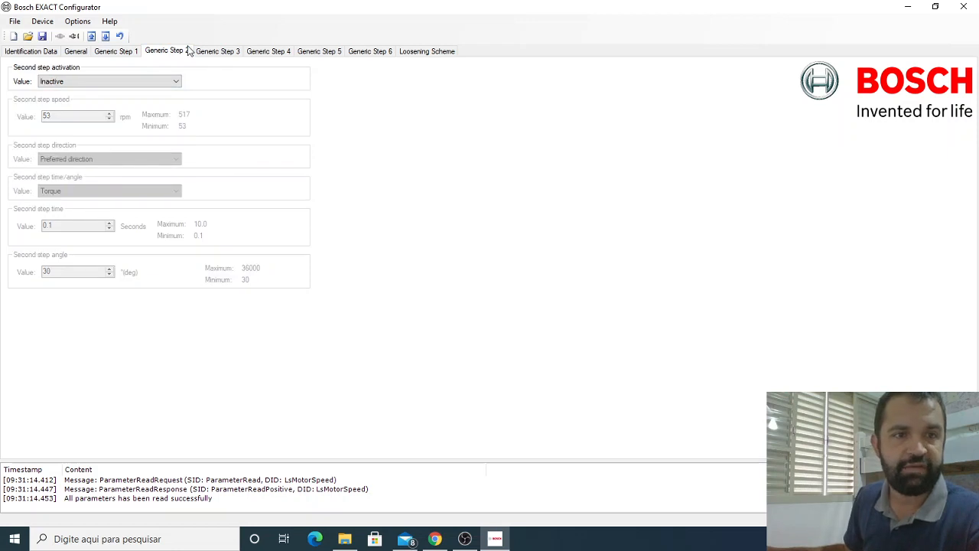
click(211, 50)
click(264, 51)
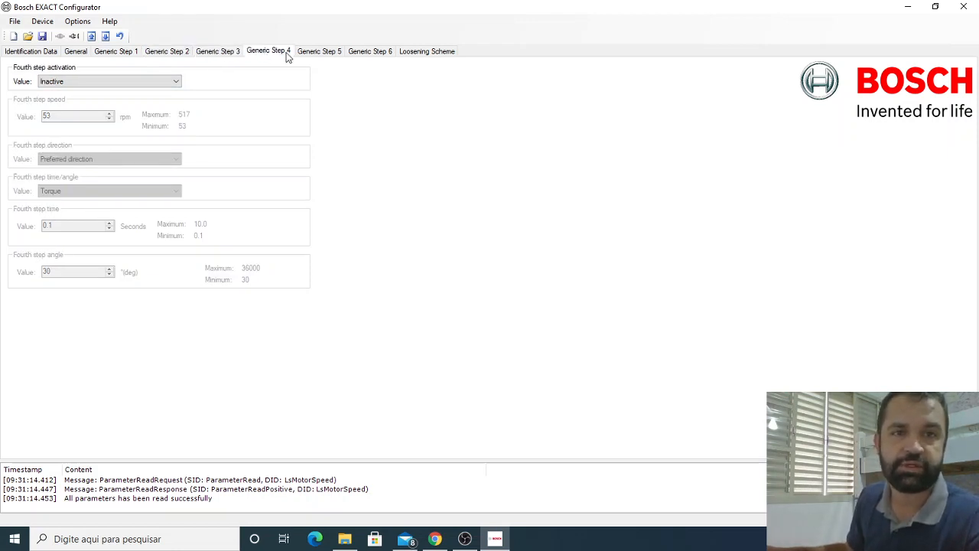
click(310, 54)
click(380, 54)
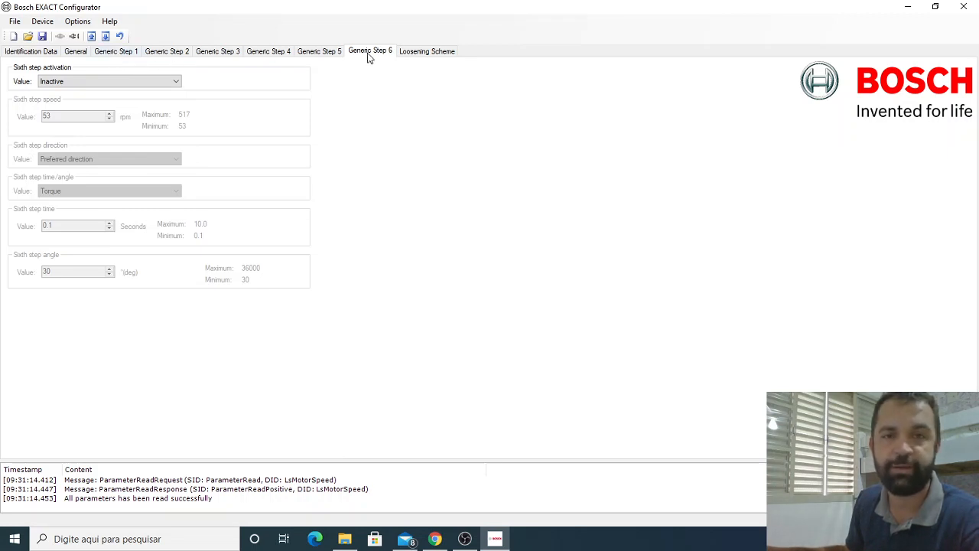
click(417, 51)
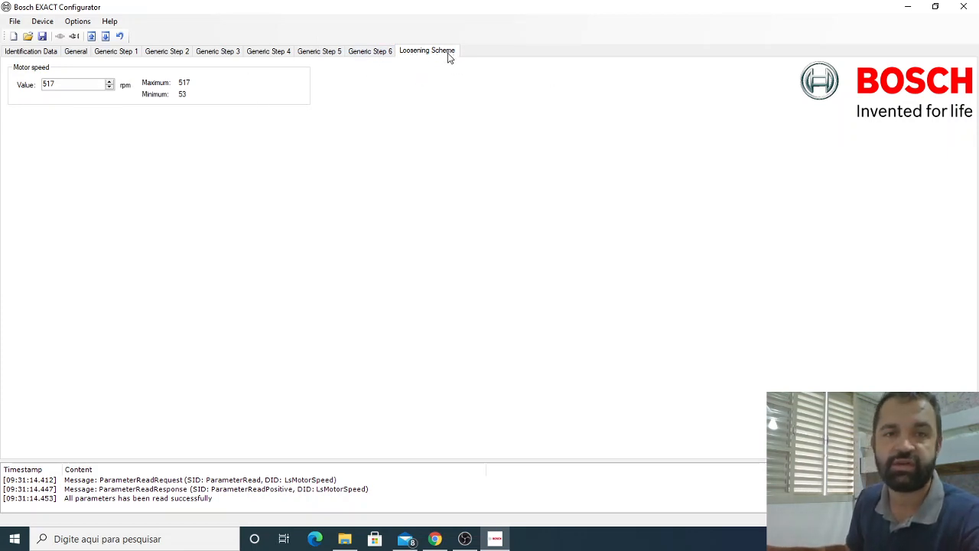
Keep the first generic step Active and set its speed to 517 rpm.
click(116, 52)
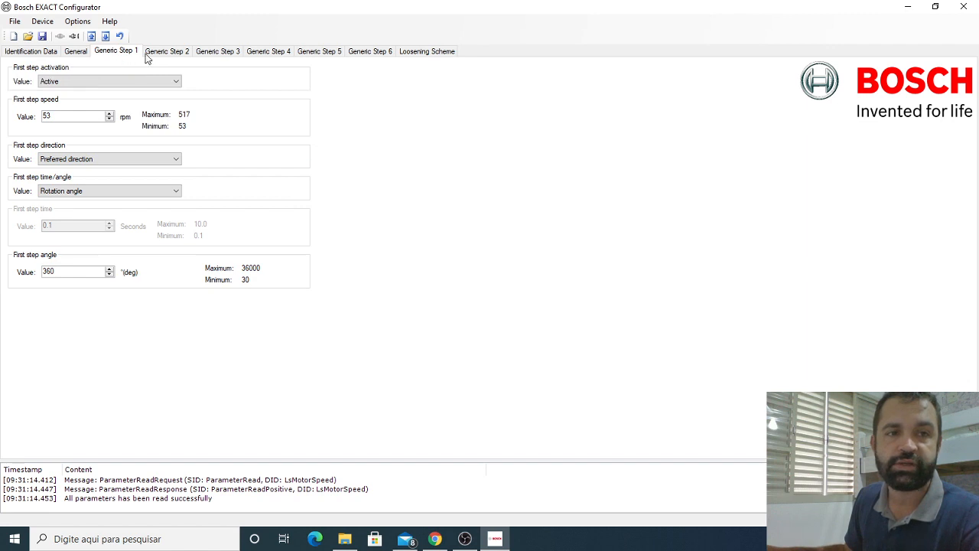
click(130, 84)
click(130, 83)
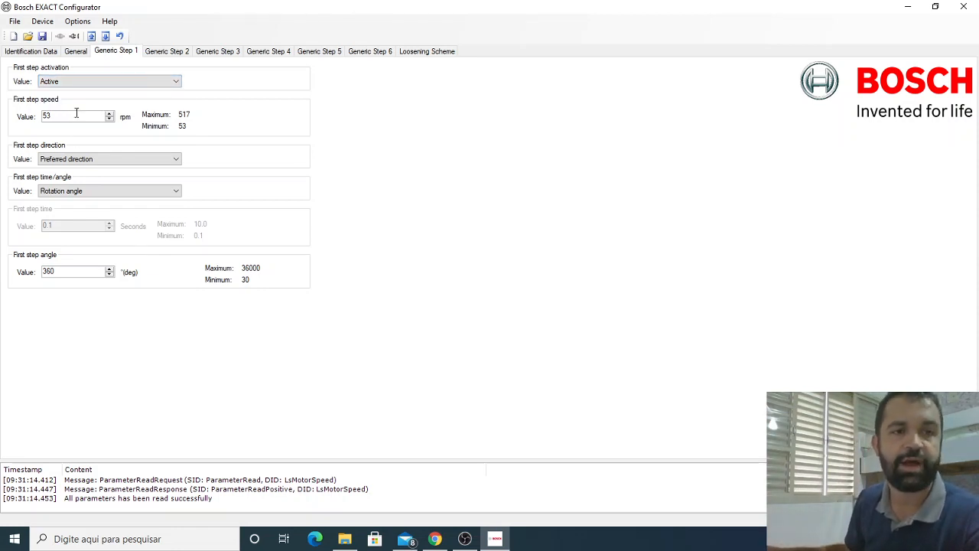
drag(106, 114, 13, 118)
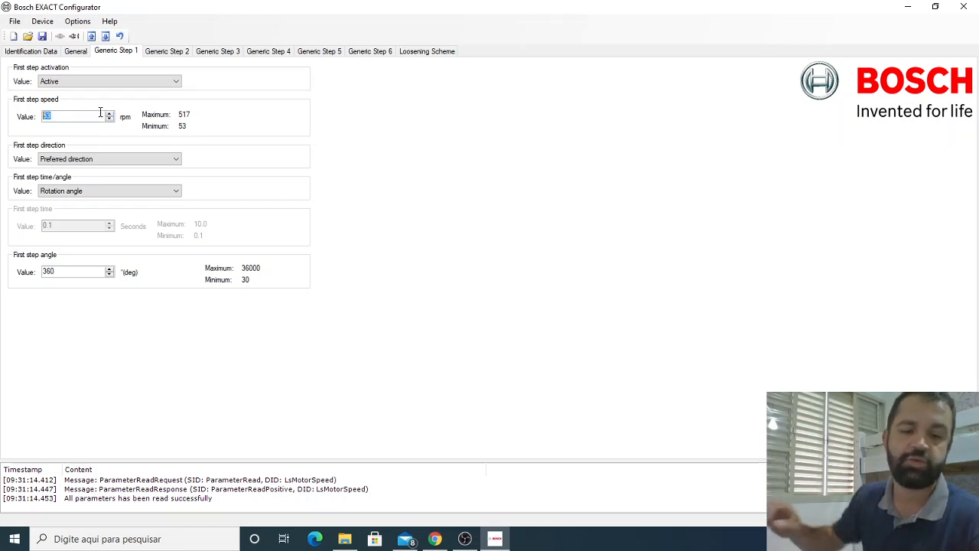
text(51)
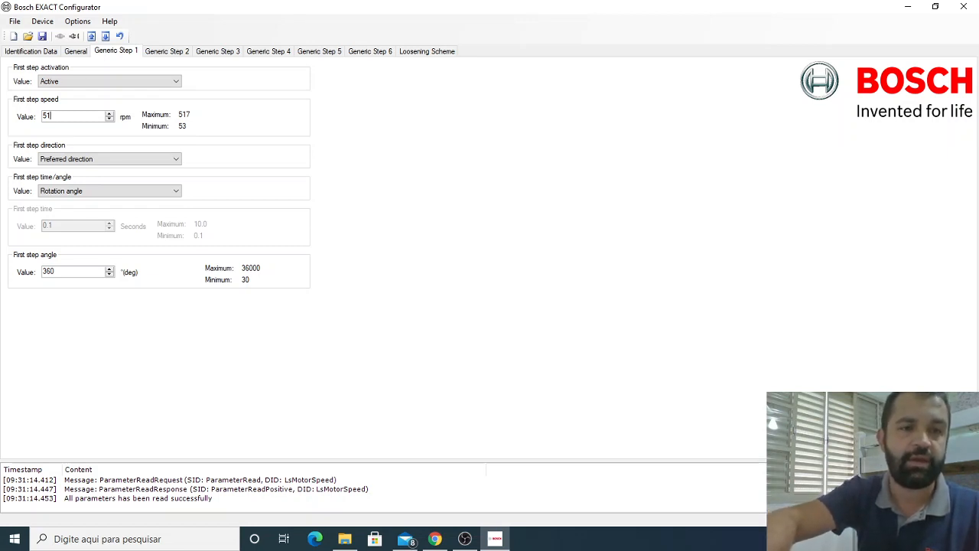
text(7)
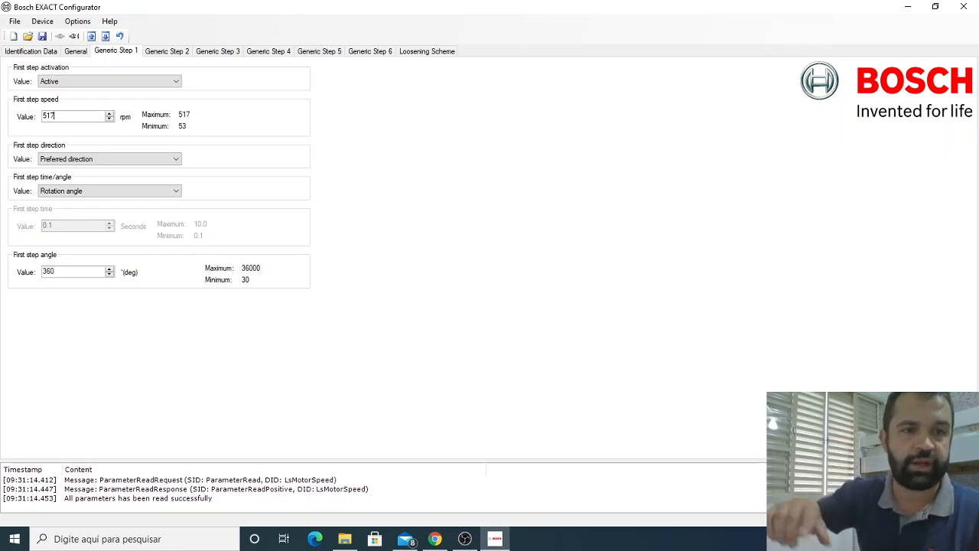
click(101, 111)
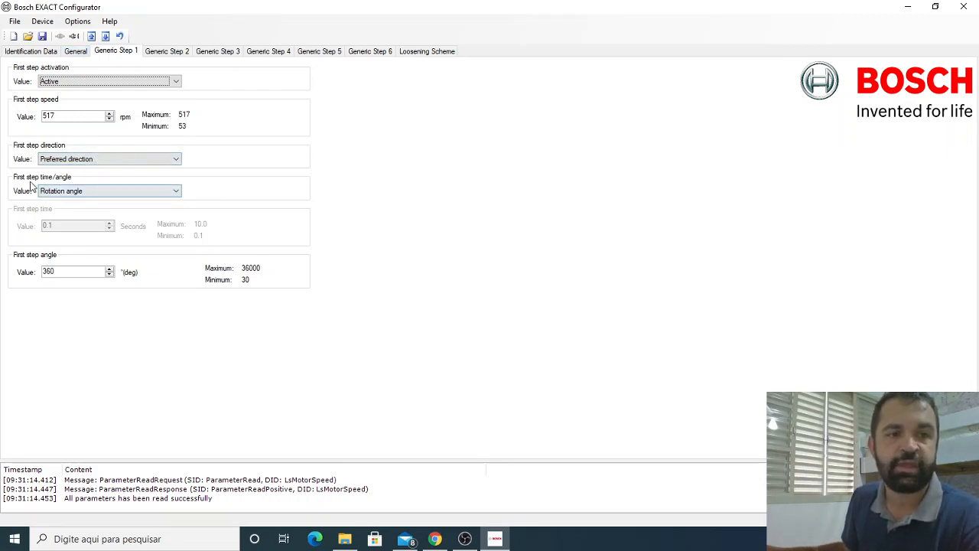
Try Torque as the first step's time/angle criterion and restore Rotation angle.
click(90, 192)
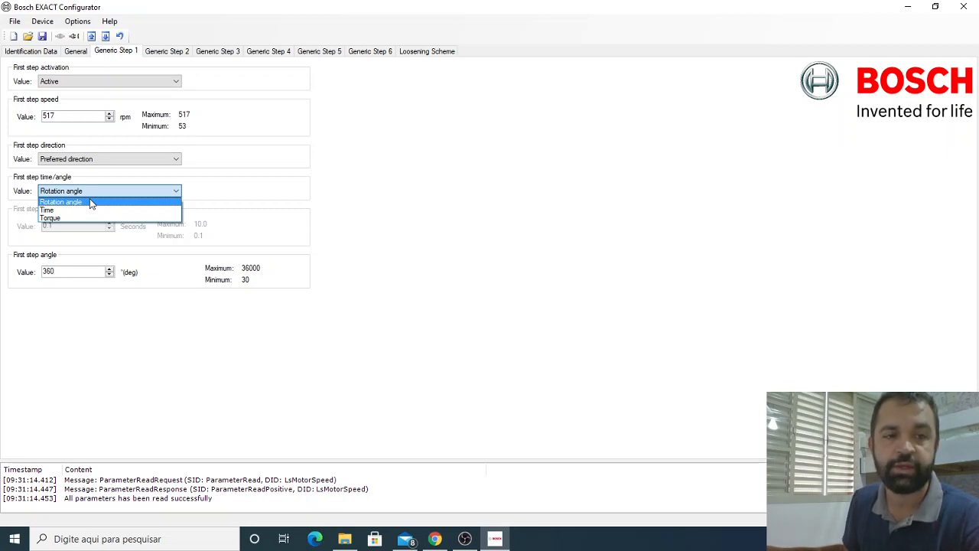
click(92, 218)
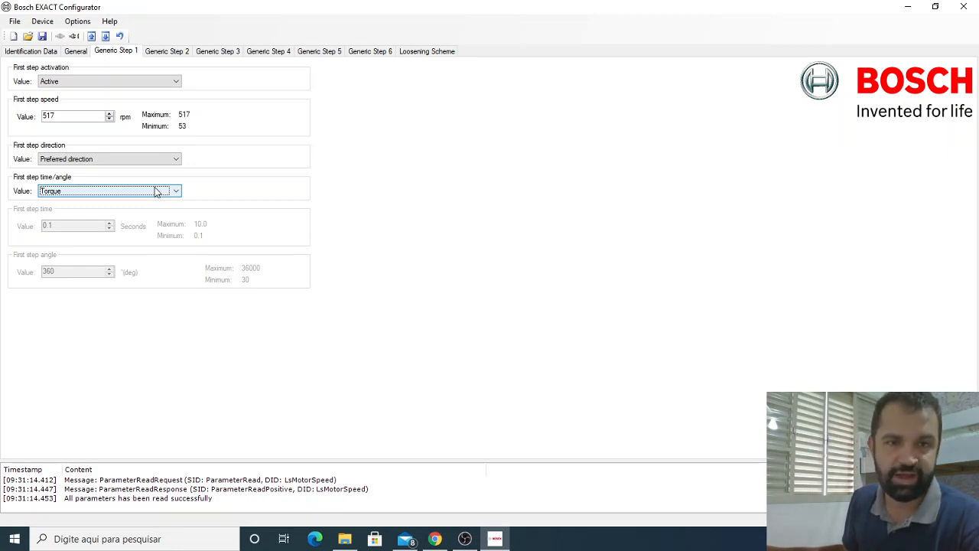
click(161, 191)
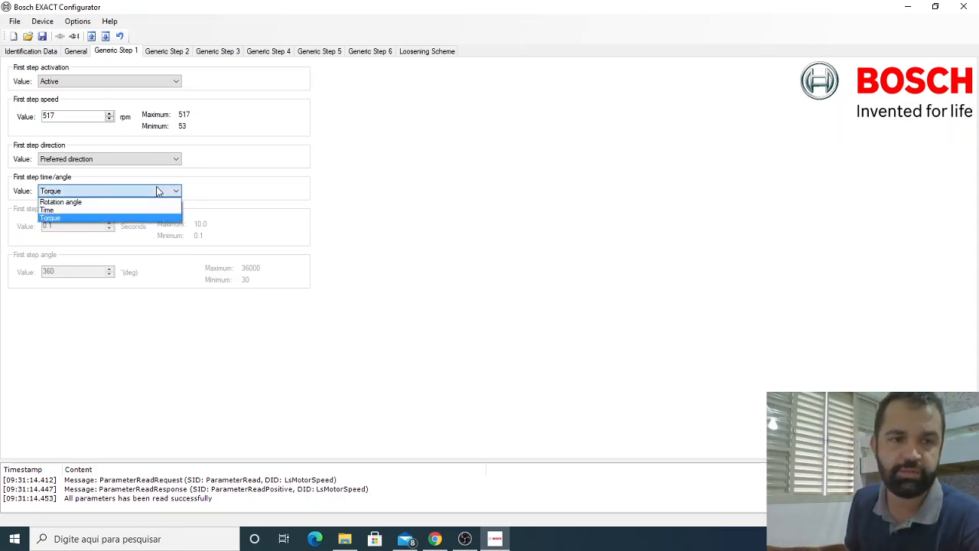
click(127, 199)
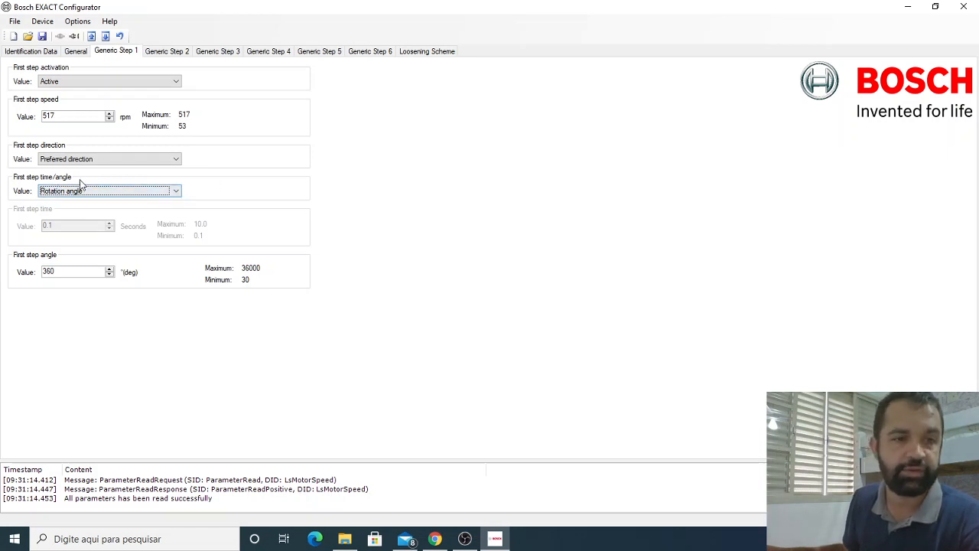
Set the first step angle to 3600 degrees.
click(70, 269)
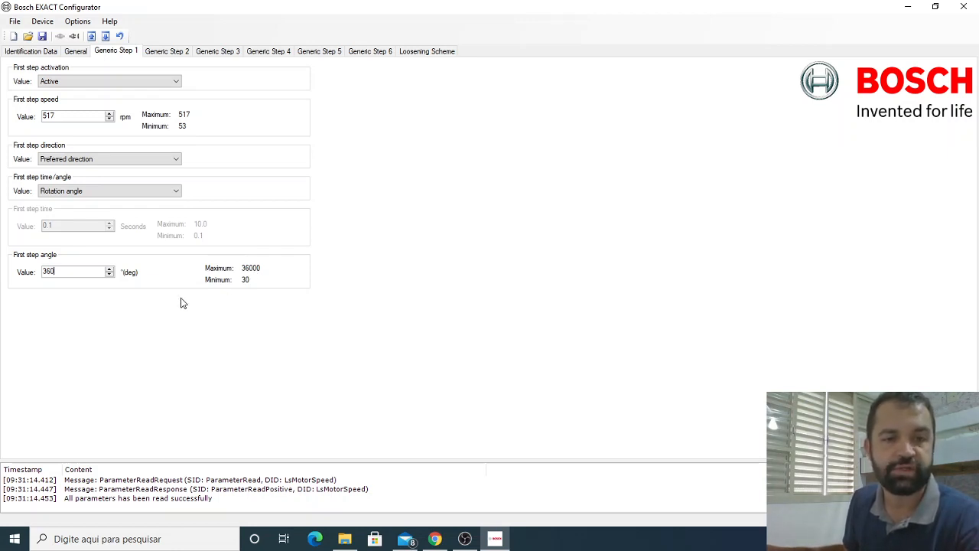
text(0)
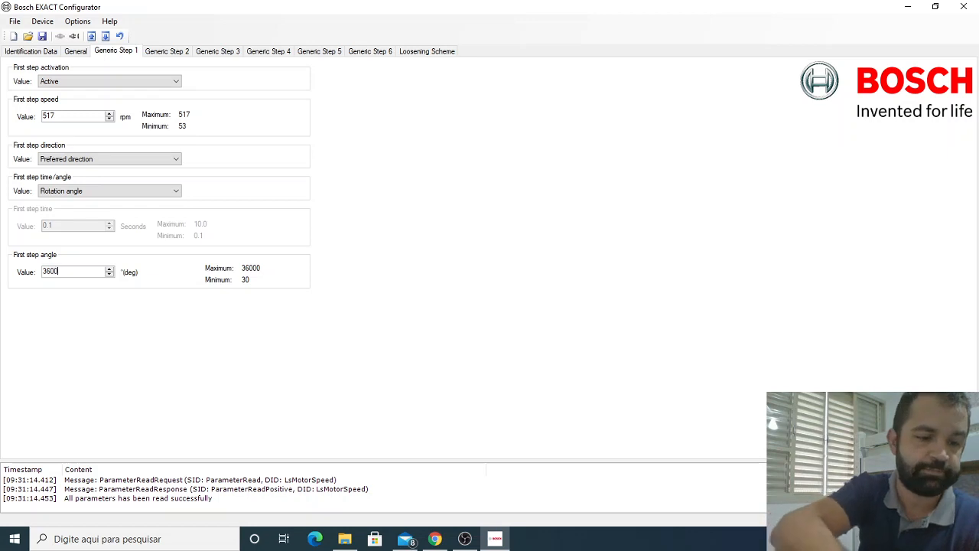
key(Tab)
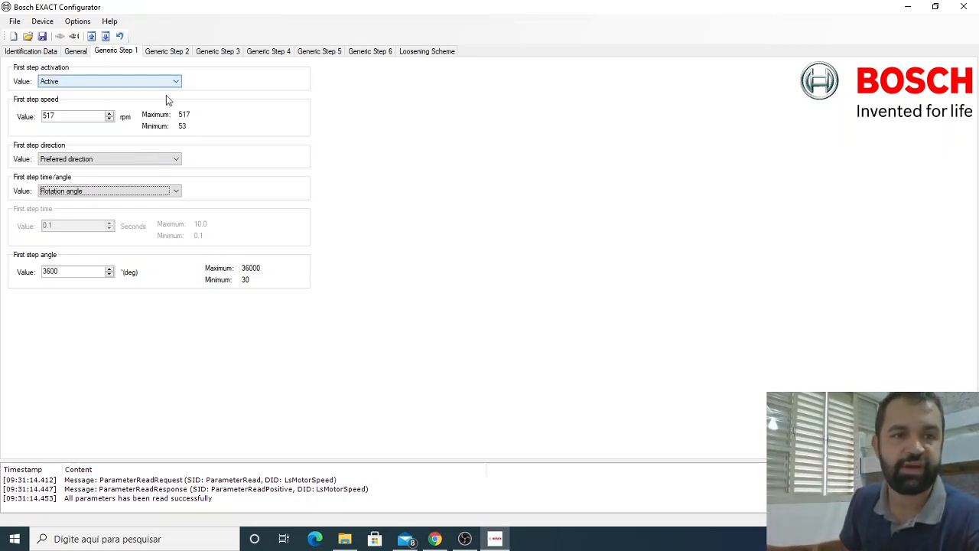
Save the first-step parameters to the tool, accepting the torque shut-off warning, and disconnect the tool.
click(107, 36)
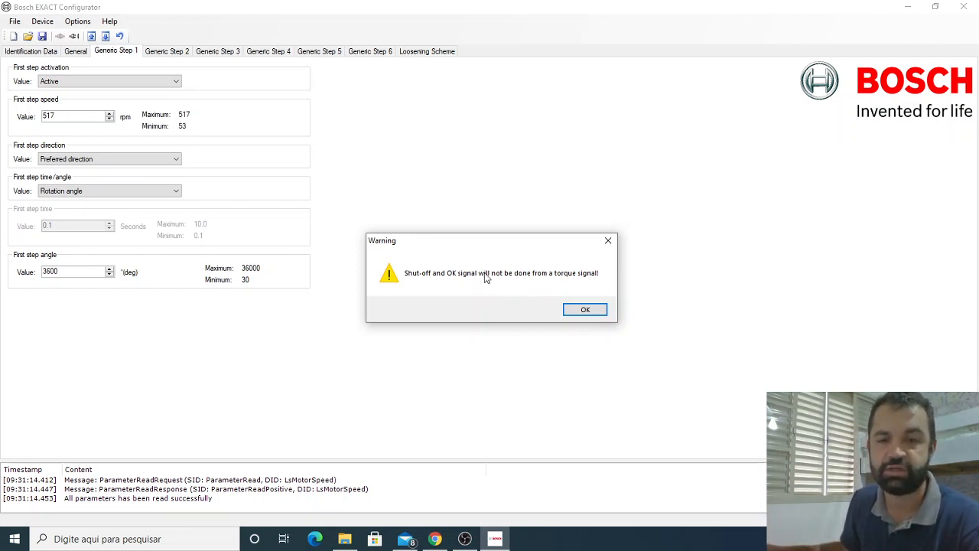
click(585, 308)
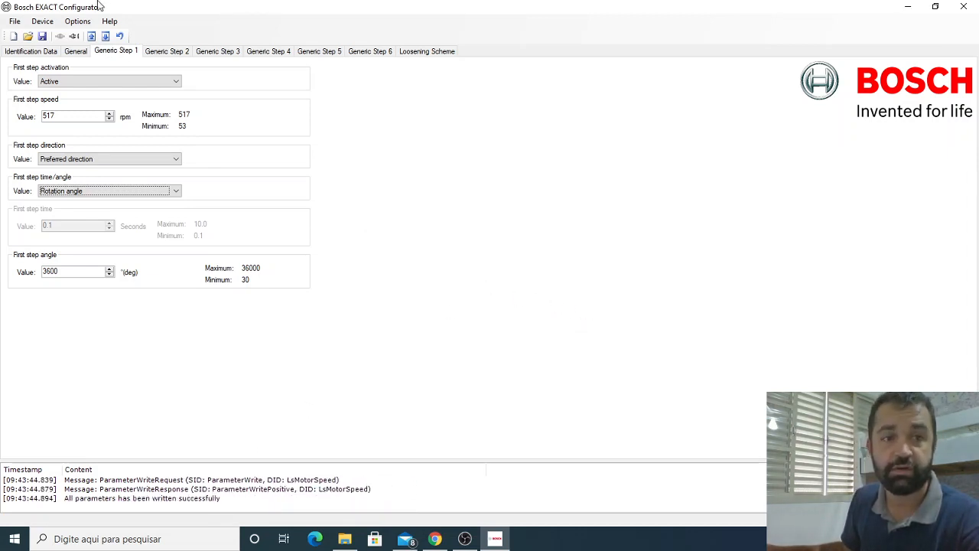
click(74, 37)
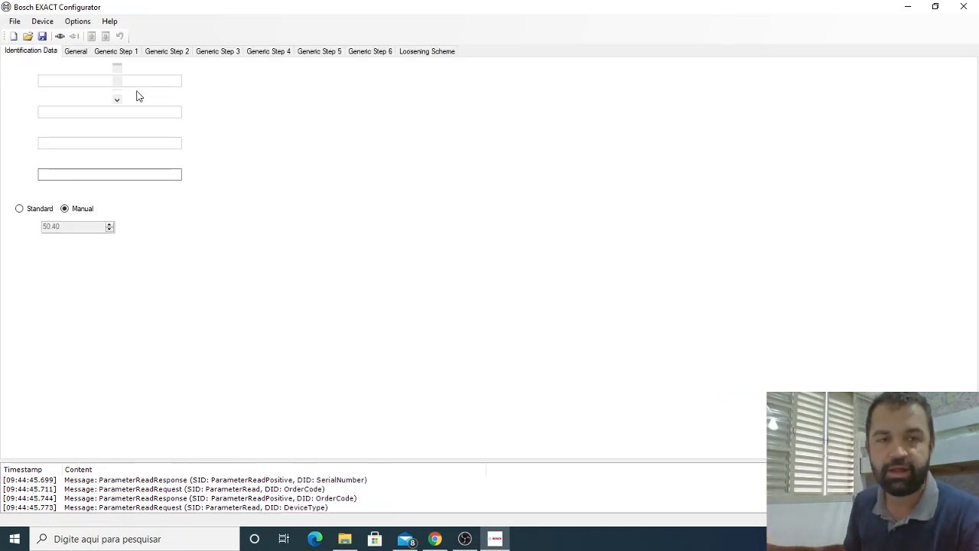
Recheck the first step's parameters, then set the second generic step to Active with a speed of 102 rpm.
click(171, 52)
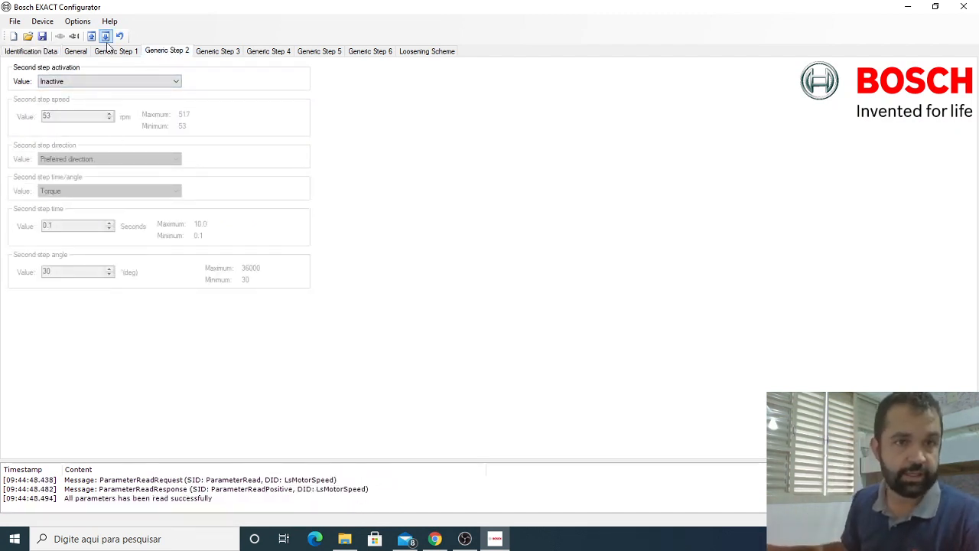
click(117, 54)
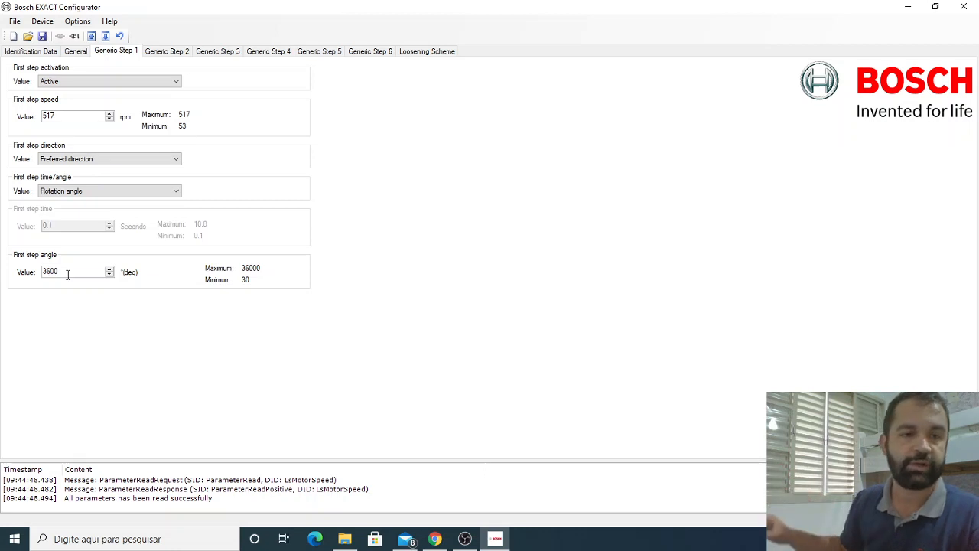
click(166, 54)
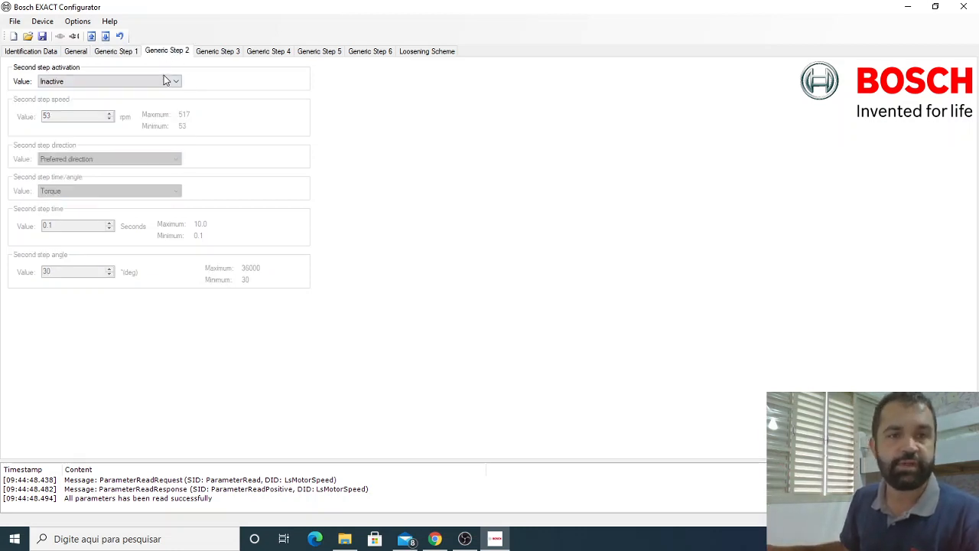
click(163, 80)
click(153, 100)
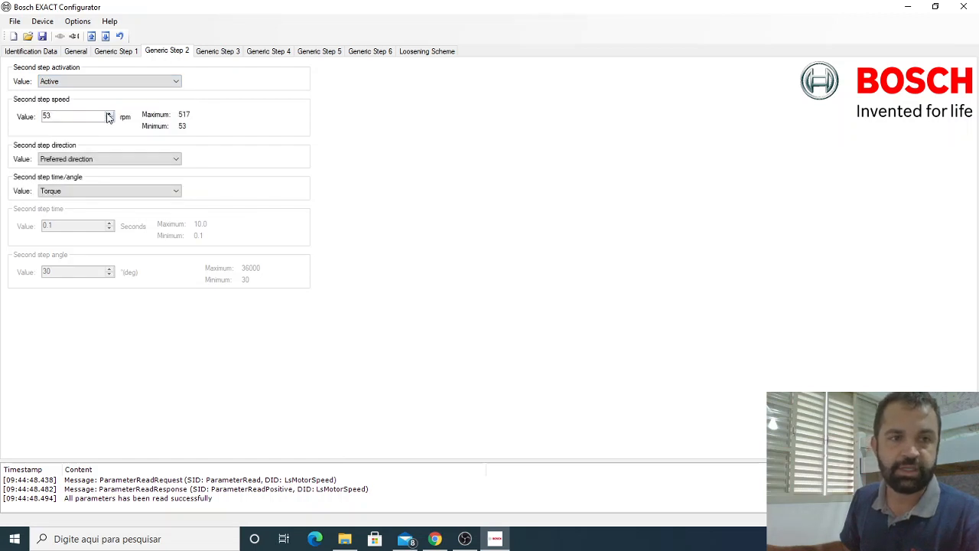
click(109, 113)
click(111, 113)
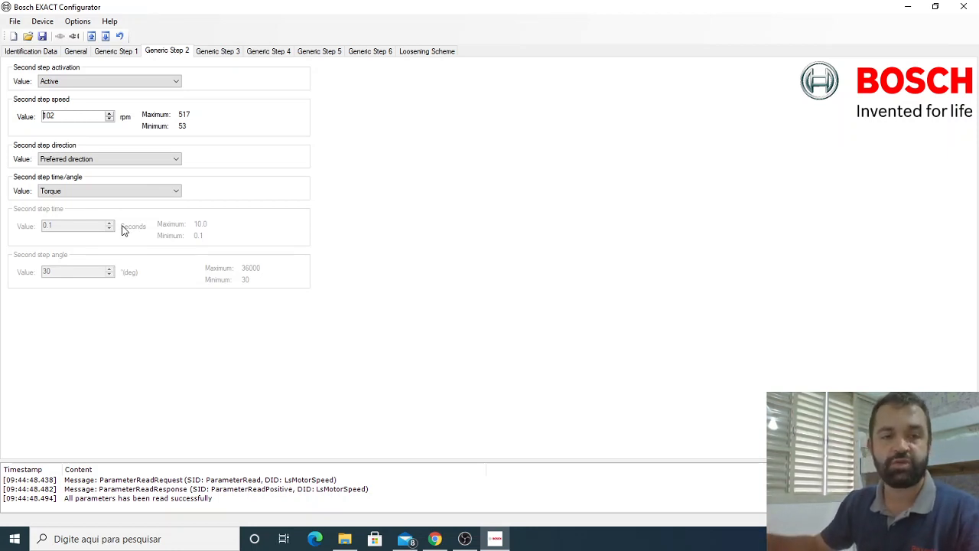
Save the two-step configuration to the tool, accepting the efficiency warning, and disconnect the tool.
click(105, 37)
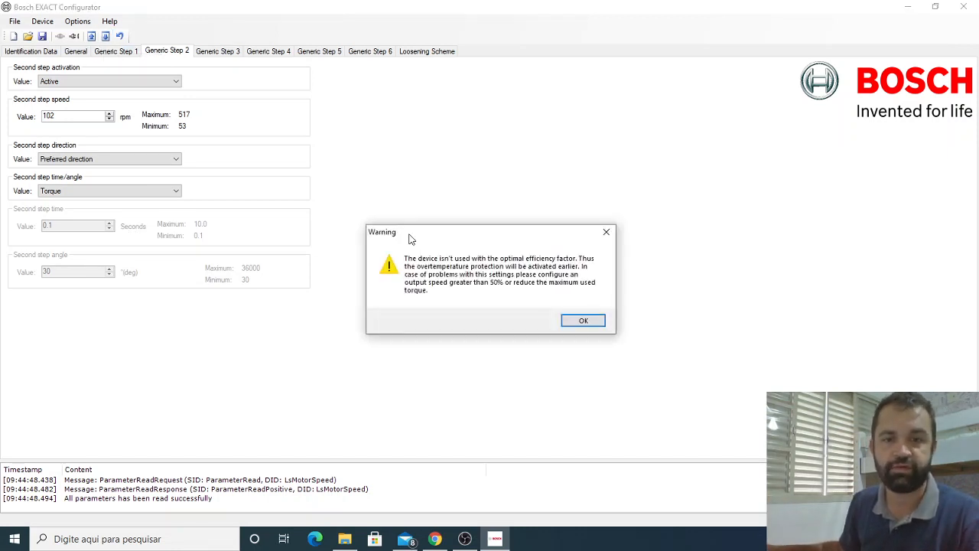
drag(503, 239, 492, 201)
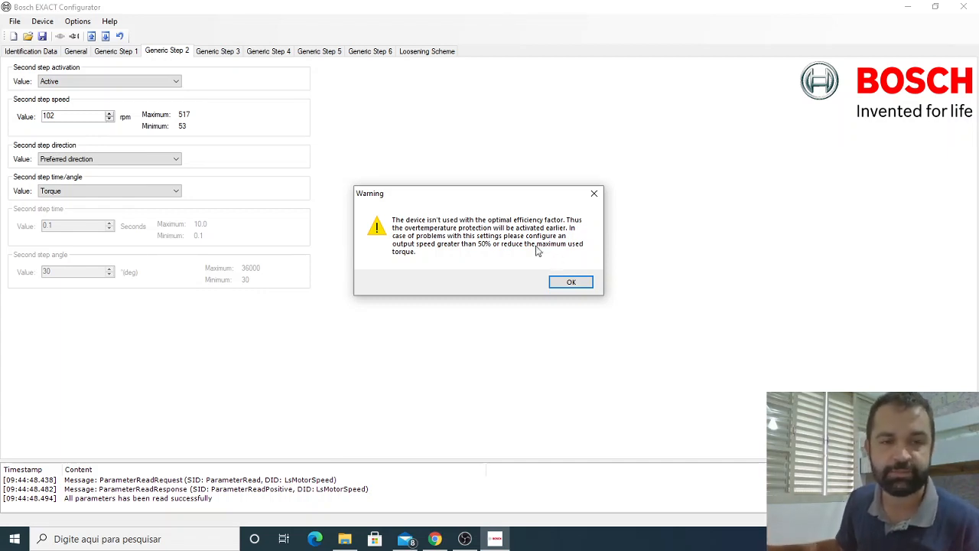
click(569, 283)
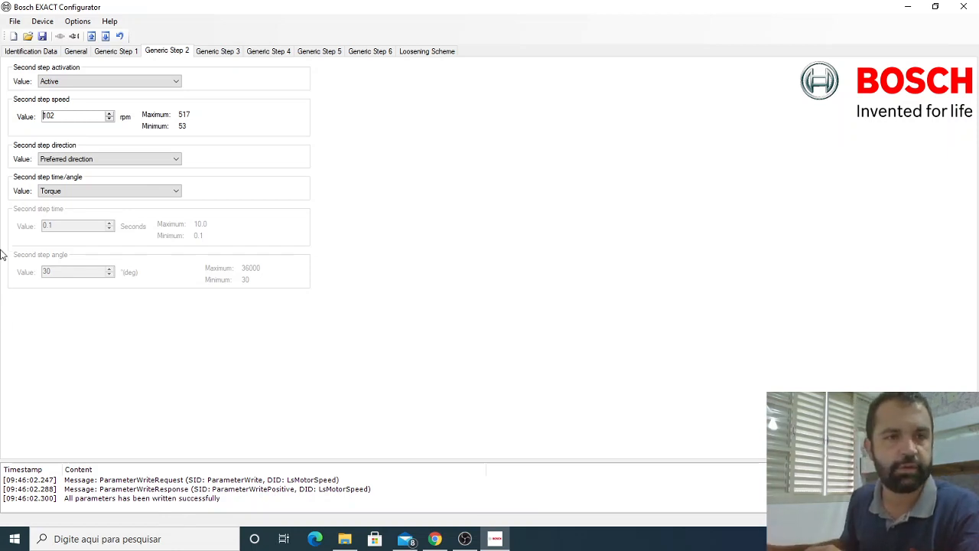
click(74, 36)
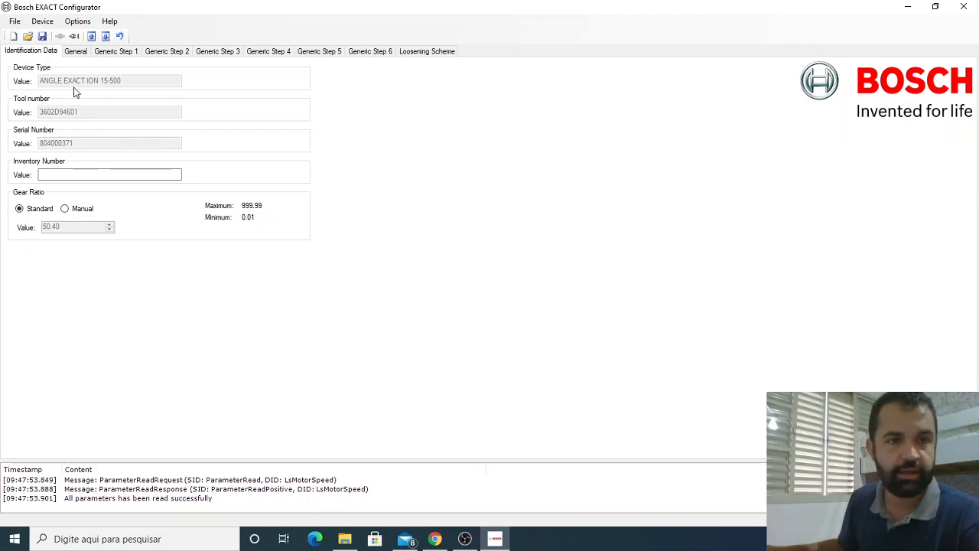
Set the Change in Direction Pause in the general parameters to 1.00 second.
click(76, 51)
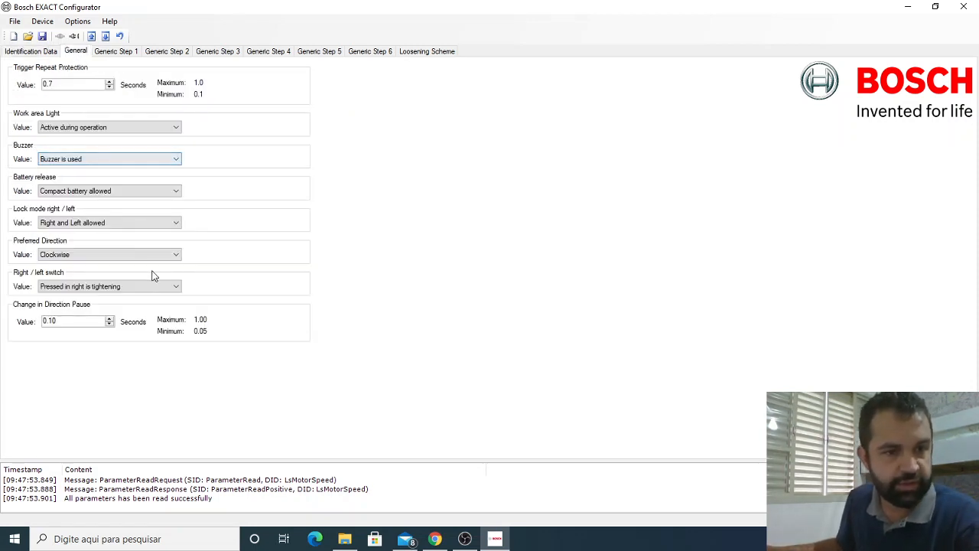
click(111, 319)
click(111, 320)
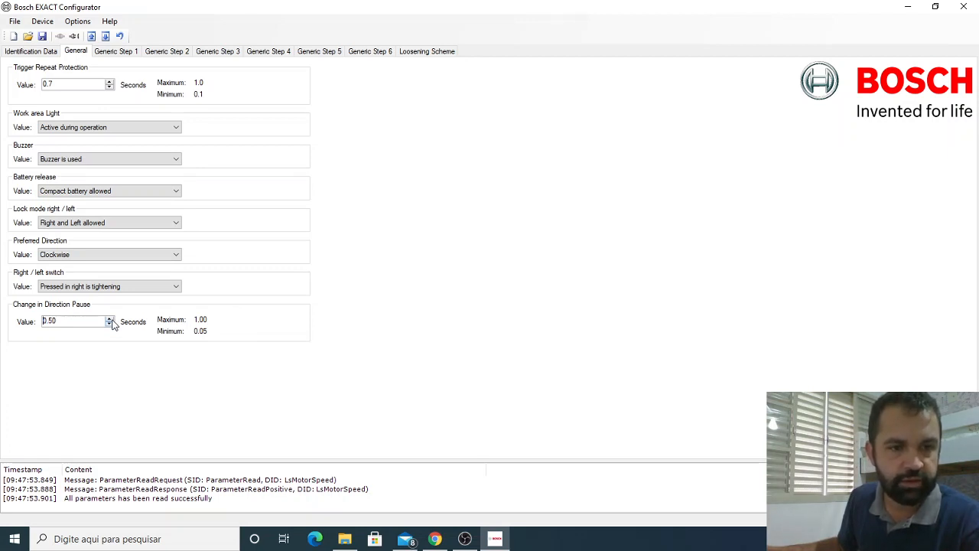
click(110, 319)
click(110, 319)
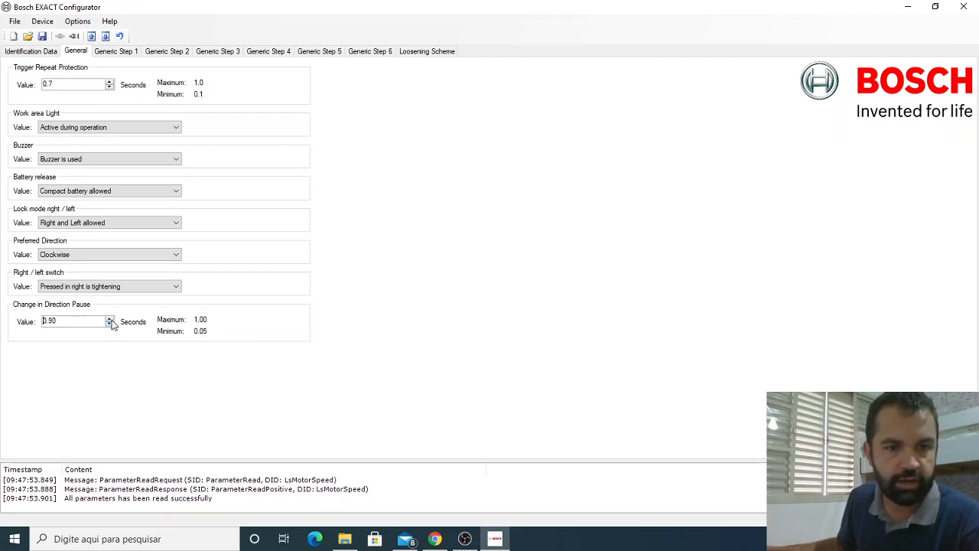
click(110, 319)
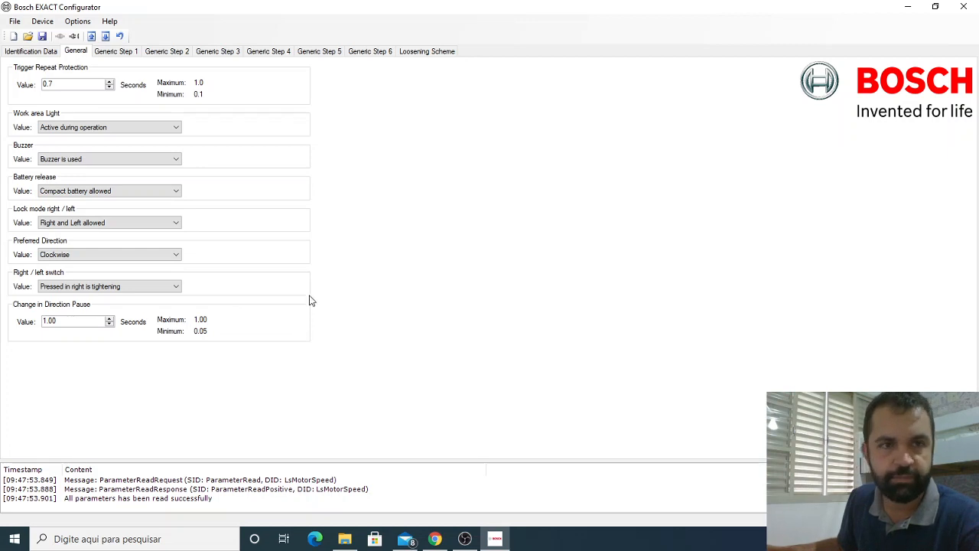
Save the changed pause setting to the tool, accepting the efficiency warning, and disconnect the tool.
click(105, 37)
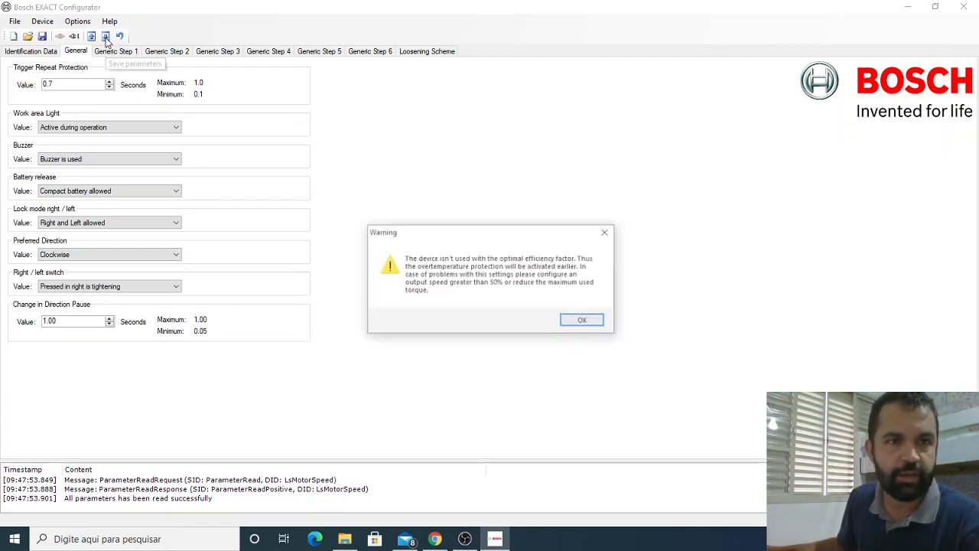
click(583, 321)
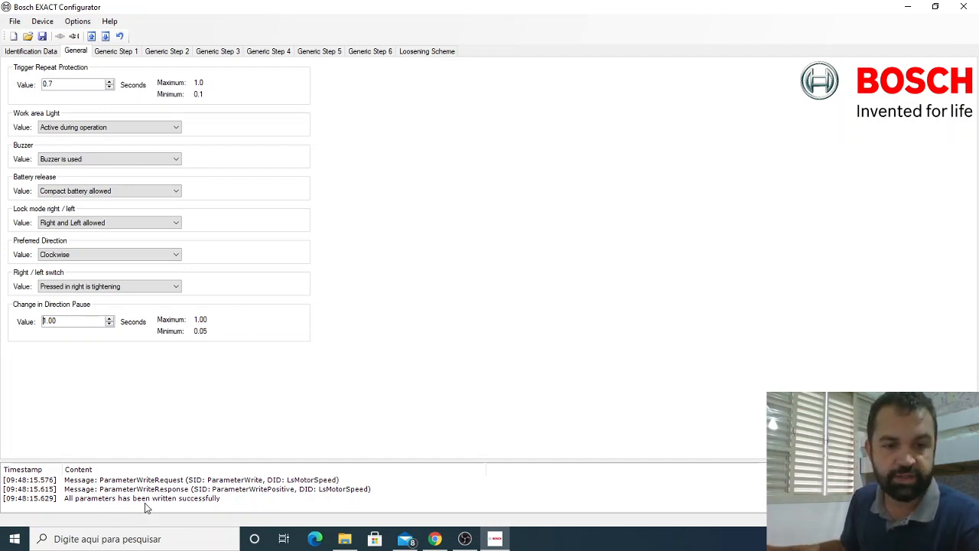
click(74, 36)
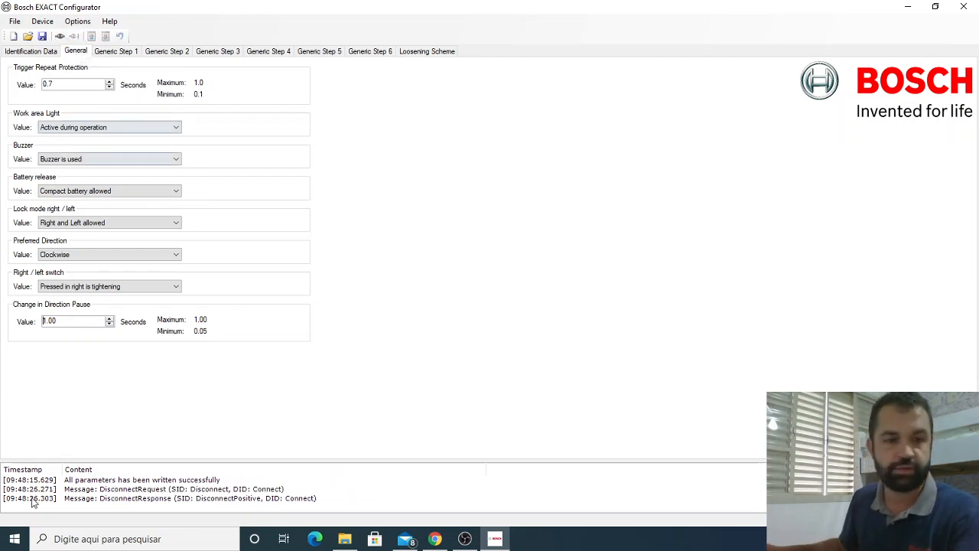